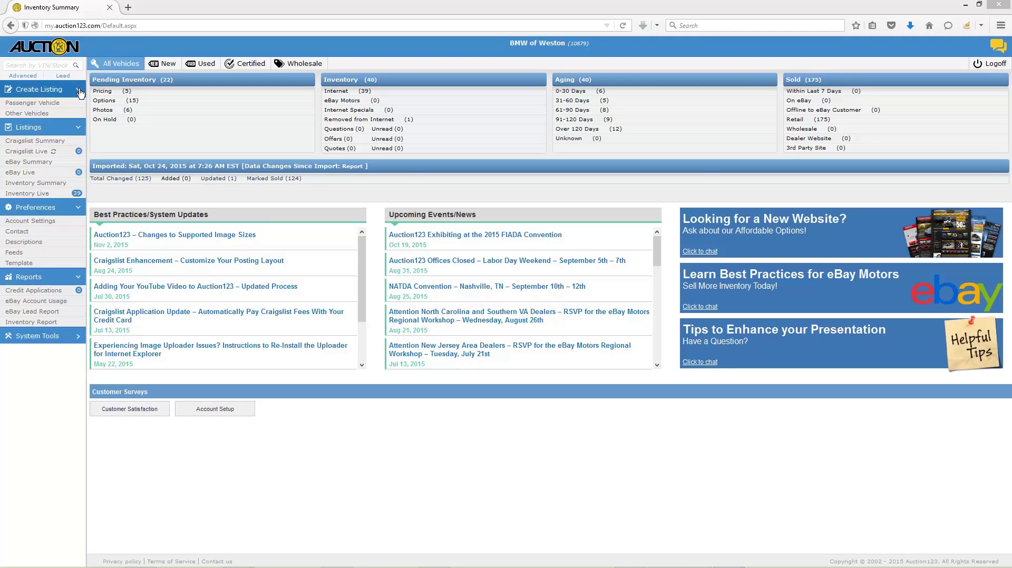
Start a listing for a non-passenger vehicle with vehicle type Motorcycles and year 2007.
{"action": "left_click", "coordinate": [82, 116]}
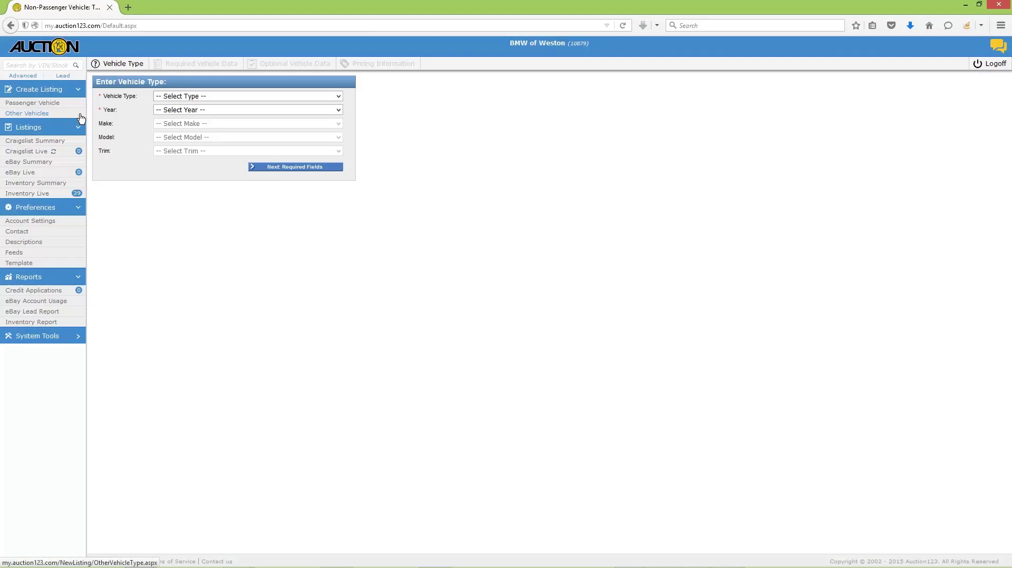
{"action": "left_click", "coordinate": [337, 95]}
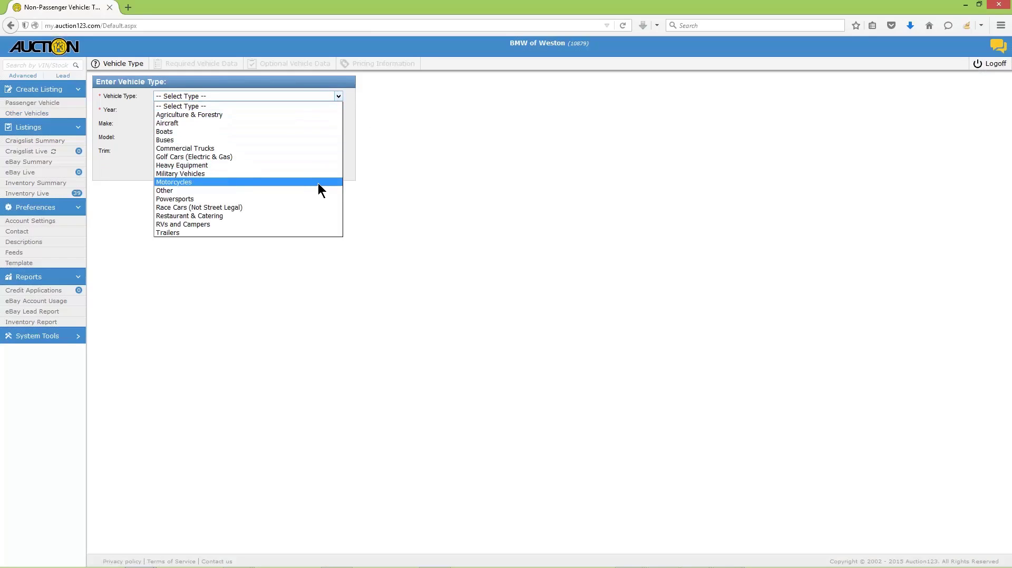
{"action": "left_click", "coordinate": [318, 182]}
{"action": "left_click", "coordinate": [334, 110]}
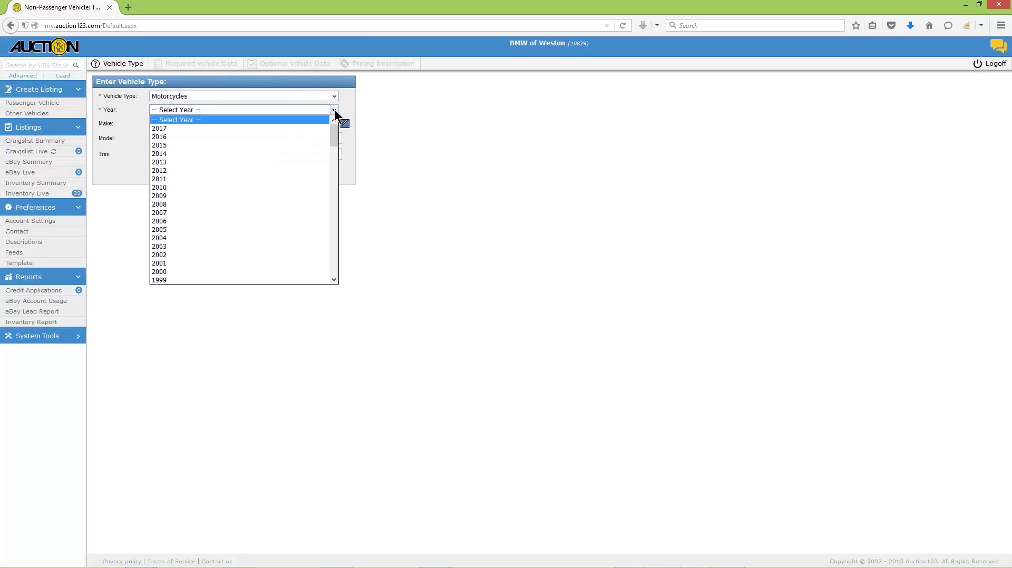
{"action": "left_click", "coordinate": [315, 213]}
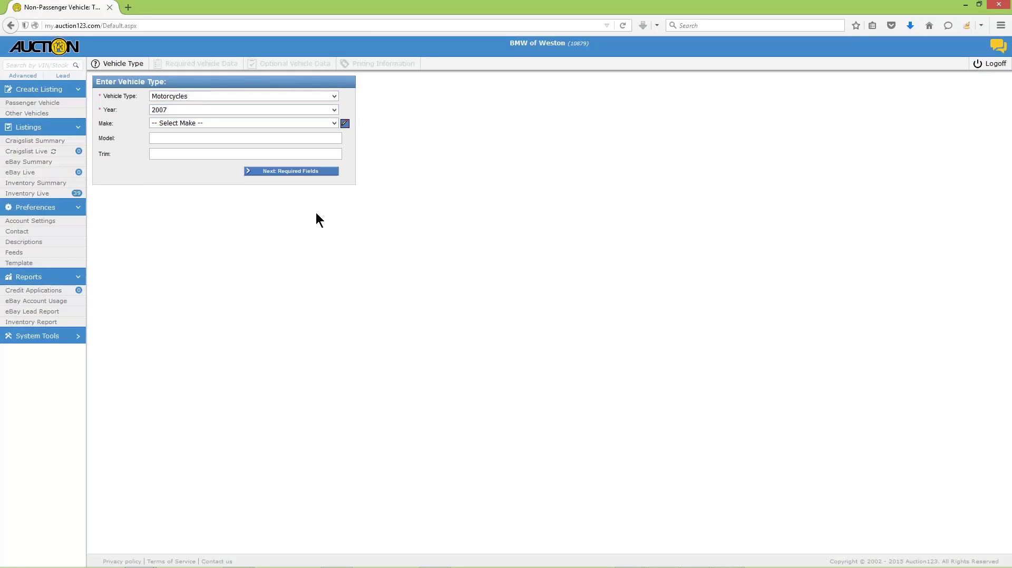
Set the make to Harley-Davidson, model to Sportster and trim to 1200 Custom, and continue to the required fields.
{"action": "left_click", "coordinate": [333, 123]}
{"action": "key", "text": "h"}
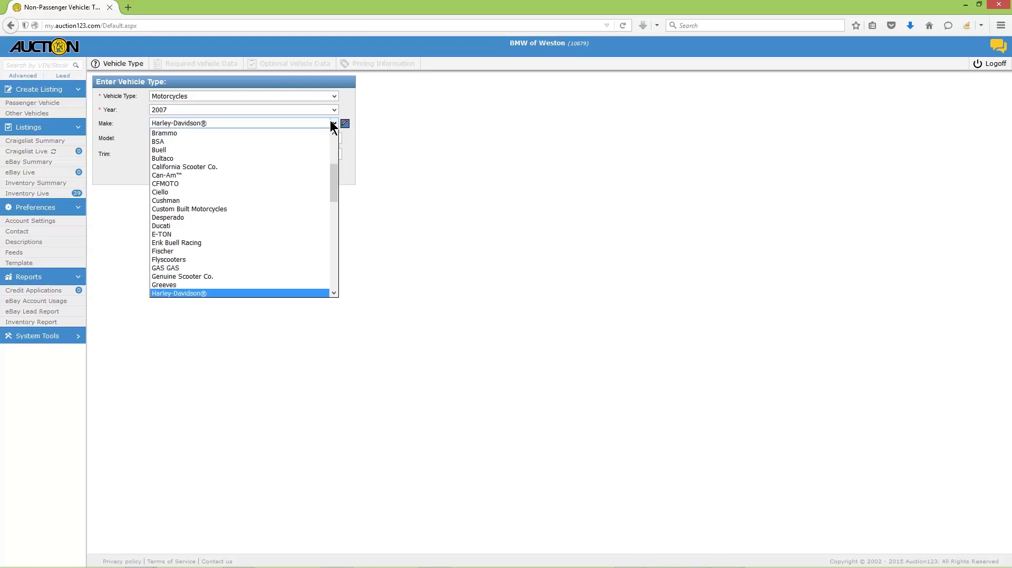
{"action": "key", "text": "Return"}
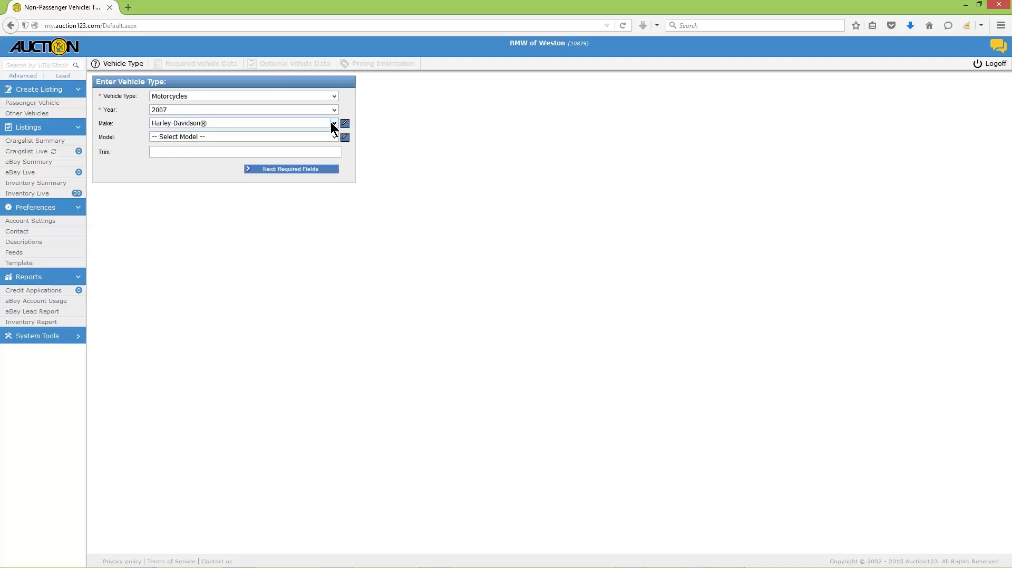
{"action": "left_click", "coordinate": [334, 135]}
{"action": "left_click", "coordinate": [323, 173]}
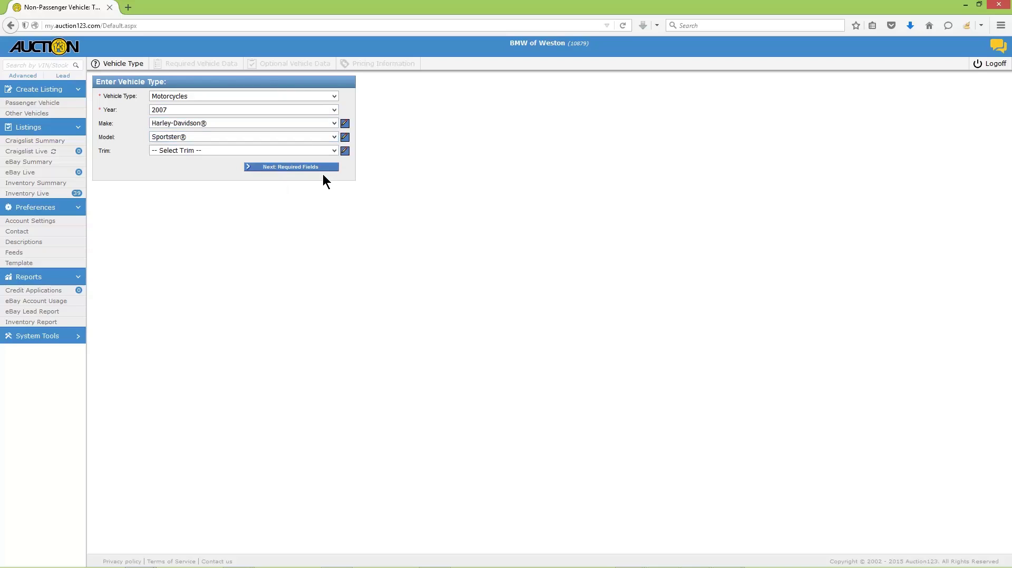
{"action": "left_click", "coordinate": [333, 151]}
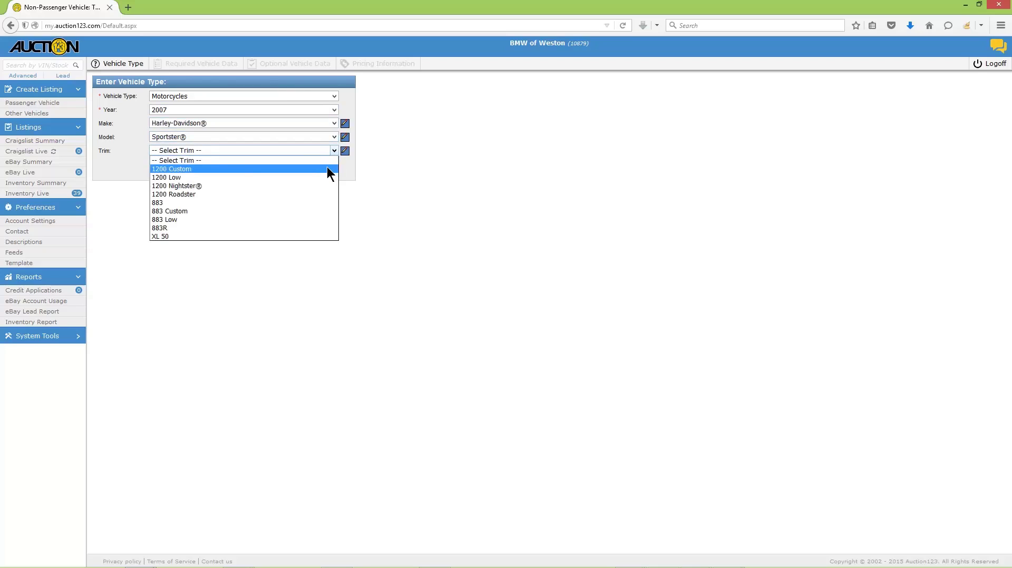
{"action": "left_click", "coordinate": [326, 169]}
{"action": "left_click", "coordinate": [327, 168]}
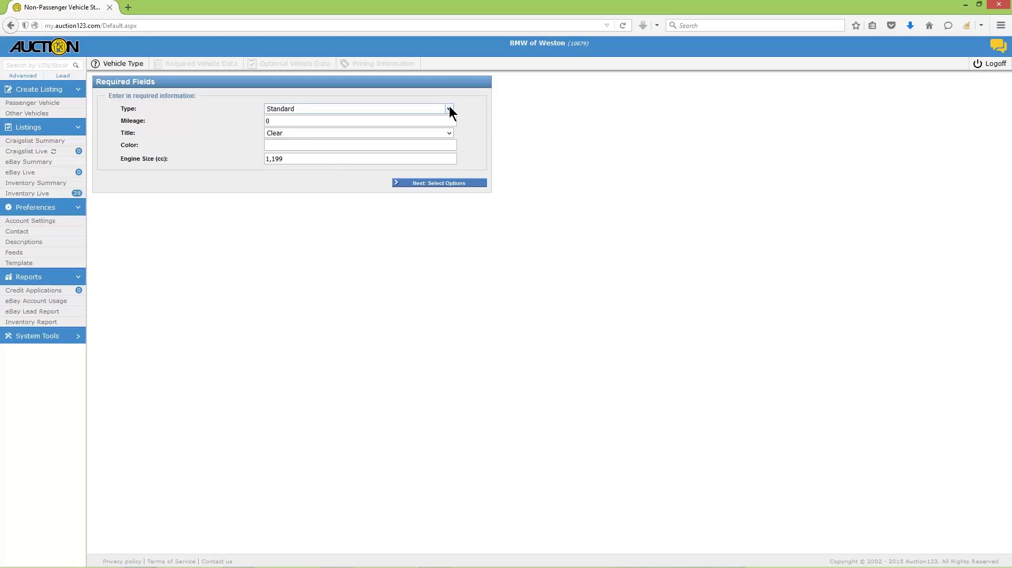
Set the motorcycle's type to Cruiser, mileage to 6140 and color to Black Cherry, and continue to the optional data.
{"action": "left_click", "coordinate": [449, 109]}
{"action": "left_click", "coordinate": [446, 131]}
{"action": "left_click", "coordinate": [439, 120]}
{"action": "type", "text": "6140"}
{"action": "left_click", "coordinate": [438, 145]}
{"action": "type", "text": "Black Cherry"}
{"action": "left_click", "coordinate": [436, 183]}
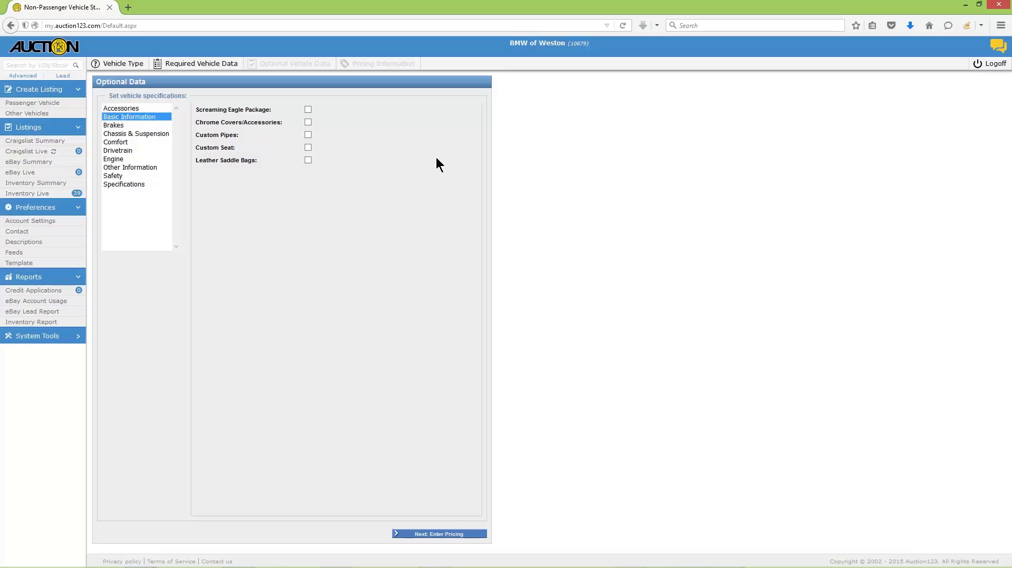
Review the optional data categories from Basic Information through Specifications for the motorcycle.
{"action": "left_click", "coordinate": [126, 119]}
{"action": "left_click", "coordinate": [122, 126]}
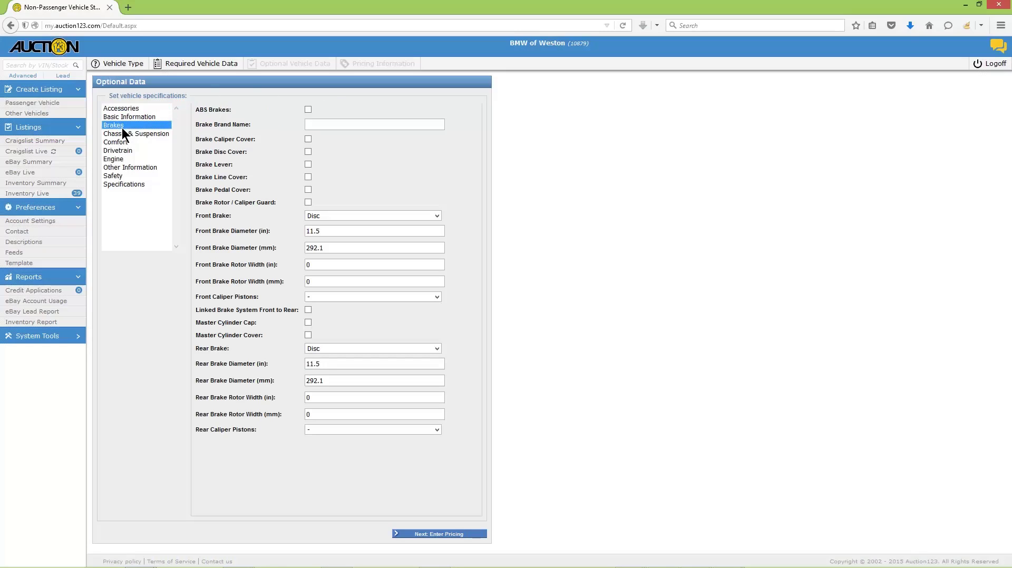
{"action": "left_click", "coordinate": [120, 134]}
{"action": "left_click", "coordinate": [119, 140]}
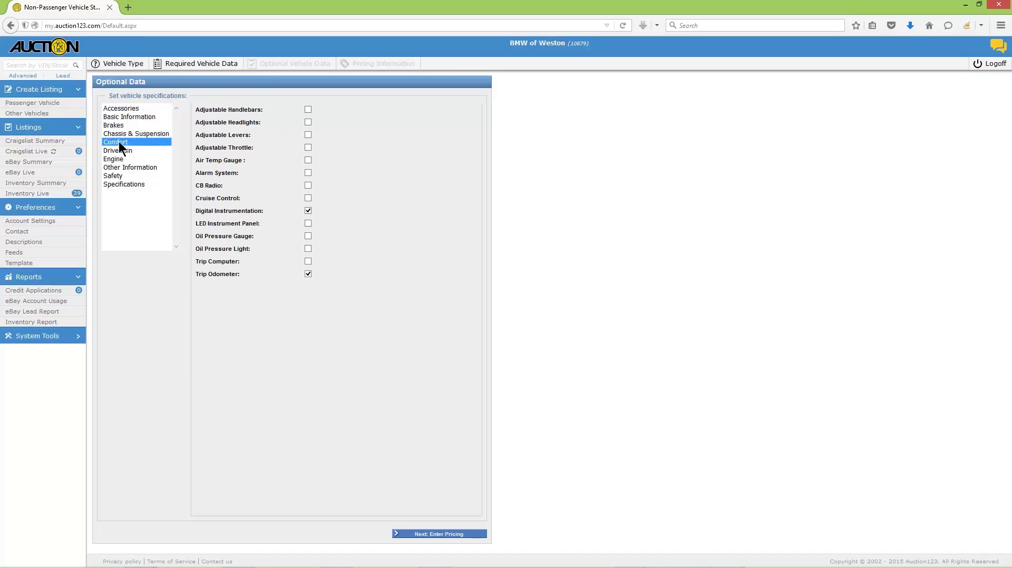
{"action": "left_click", "coordinate": [118, 150]}
{"action": "left_click", "coordinate": [115, 158]}
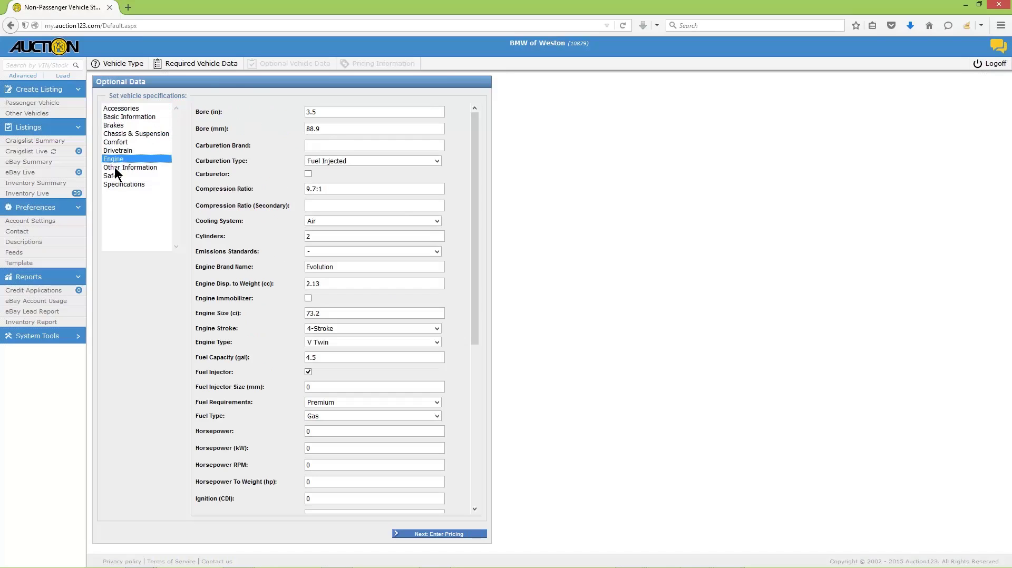
{"action": "left_click", "coordinate": [115, 167]}
{"action": "left_click", "coordinate": [113, 176]}
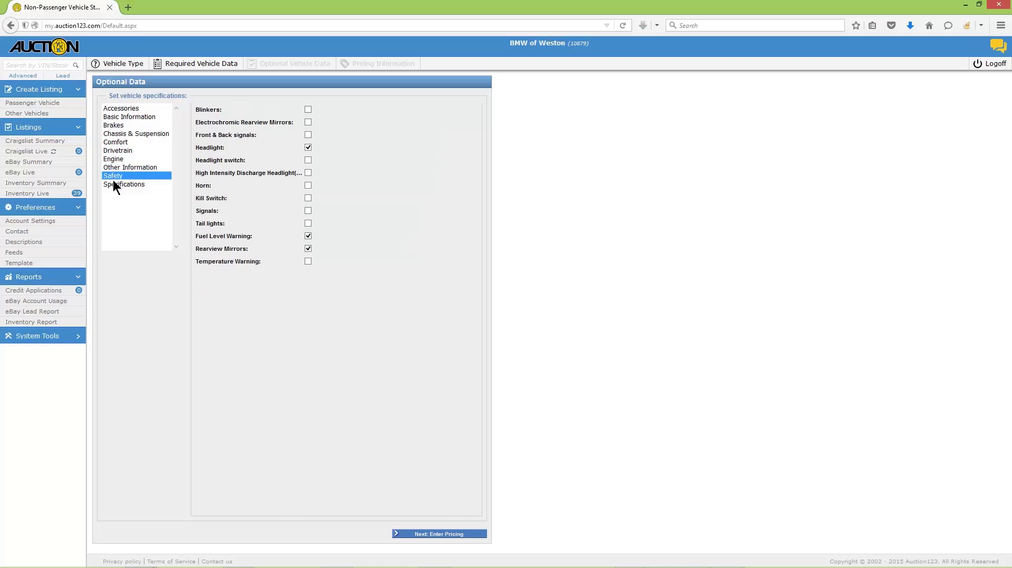
{"action": "left_click", "coordinate": [113, 184]}
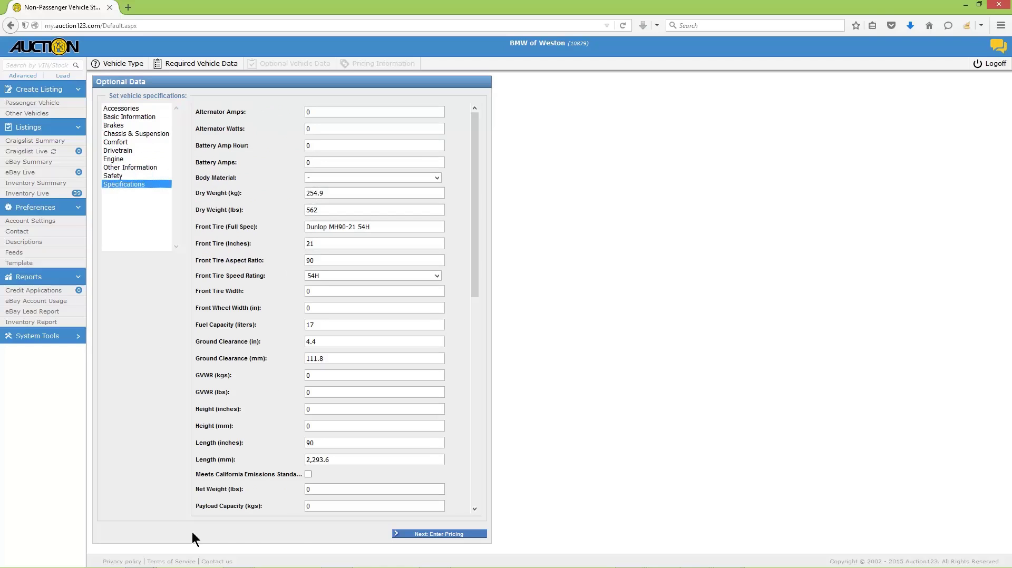
Continue to the pricing details and enter the motorcycle's VIN and the stock number Hrly2.
{"action": "left_click", "coordinate": [414, 539]}
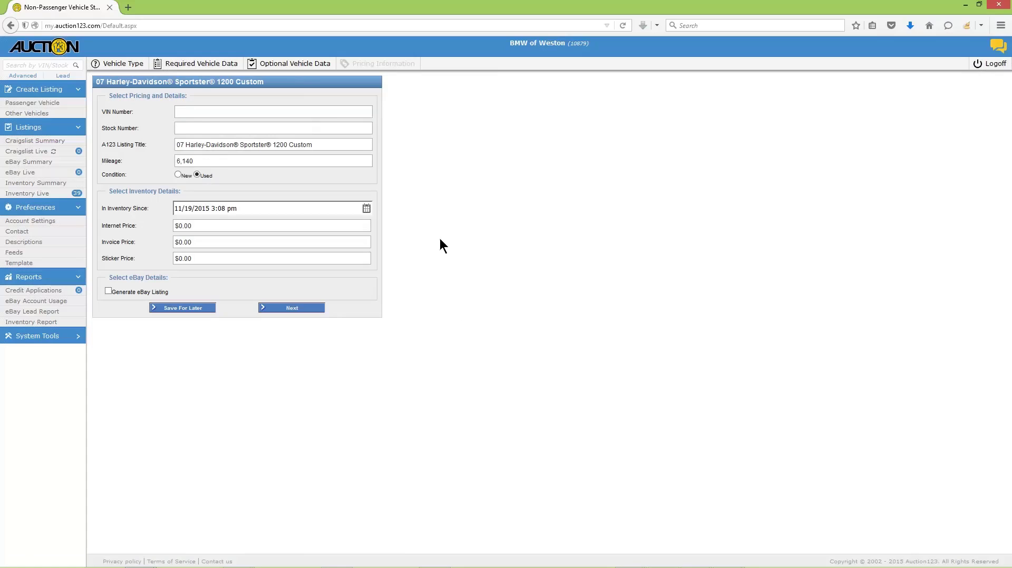
{"action": "left_click", "coordinate": [362, 111]}
{"action": "type", "text": "422"}
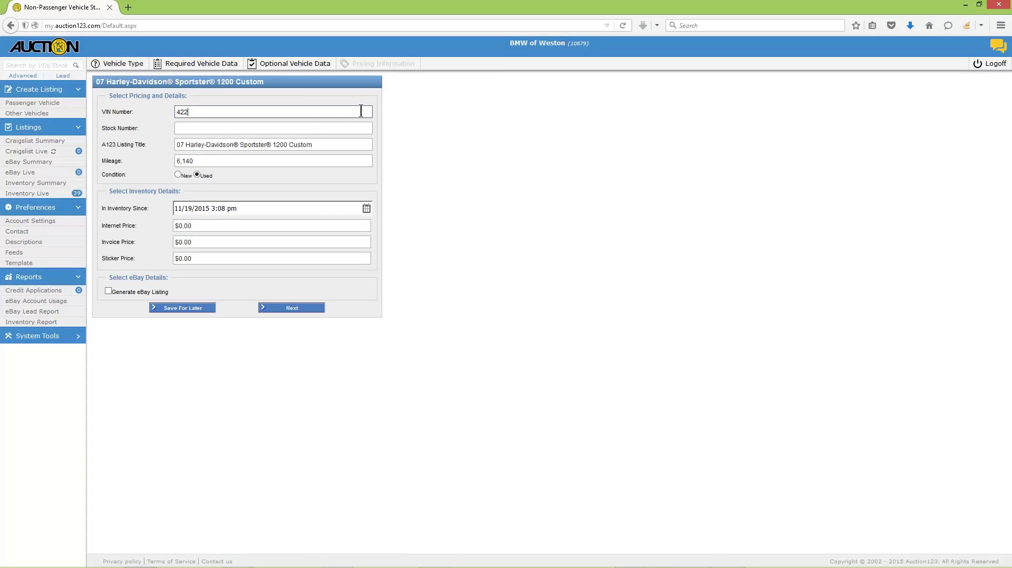
{"action": "type", "text": "222"}
{"action": "left_click", "coordinate": [357, 126]}
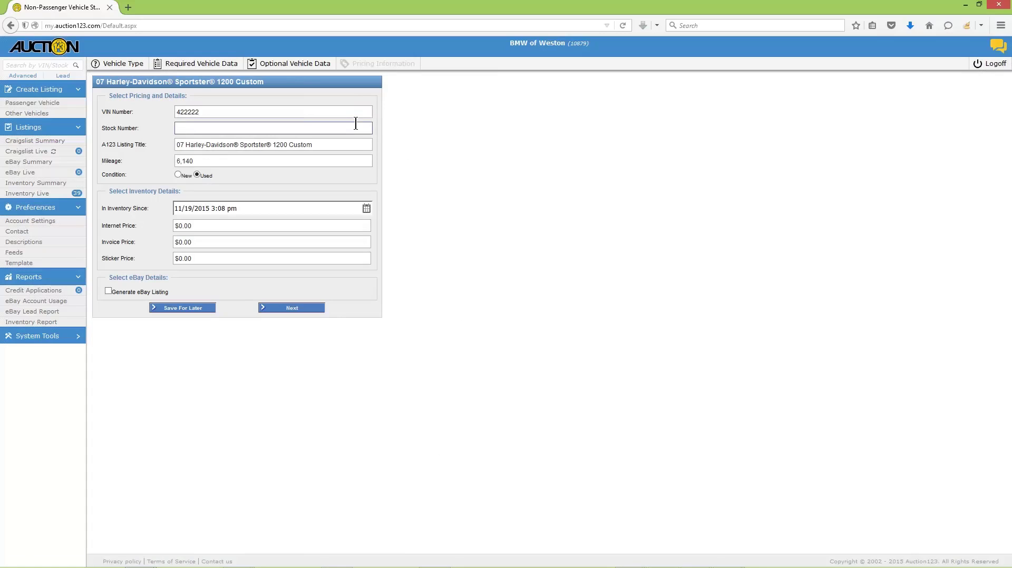
{"action": "type", "text": "Hrly2"}
Set the internet price to 5995, accept the existing inventory date and save the listing for later.
{"action": "left_click_drag", "start_coordinate": [235, 226], "coordinate": [168, 230]}
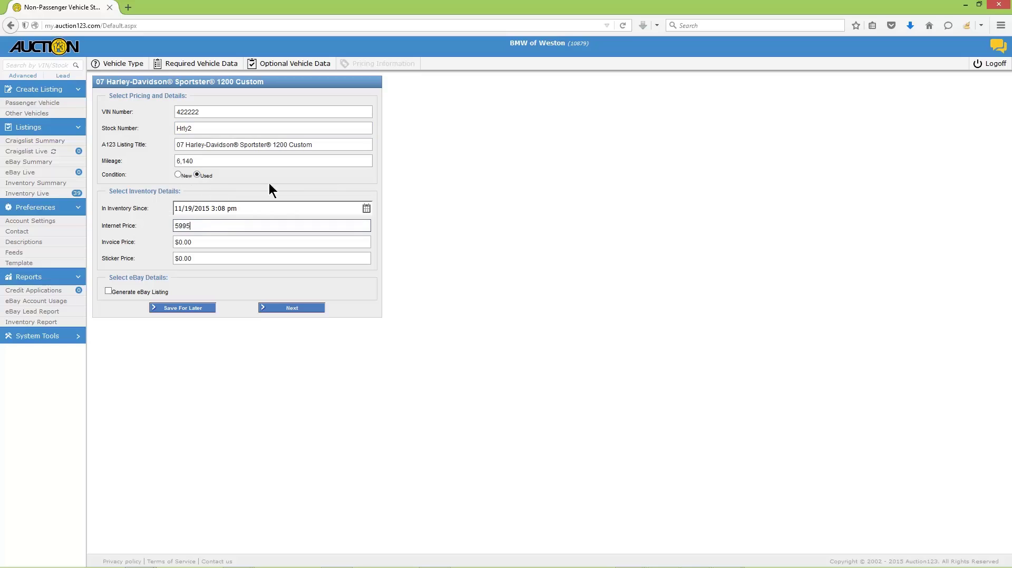
{"action": "left_click", "coordinate": [367, 209]}
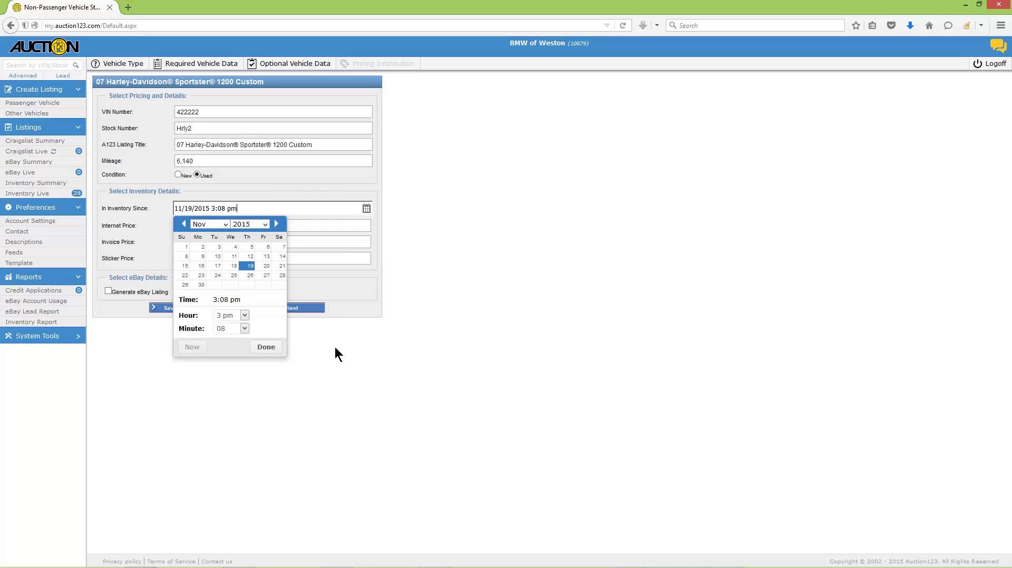
{"action": "left_click", "coordinate": [279, 348]}
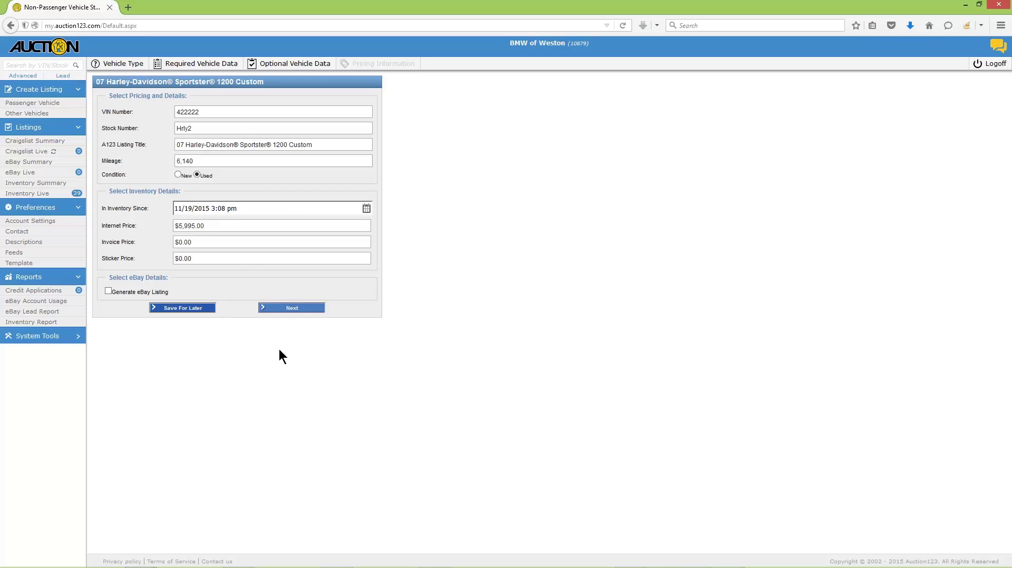
{"action": "left_click", "coordinate": [180, 310]}
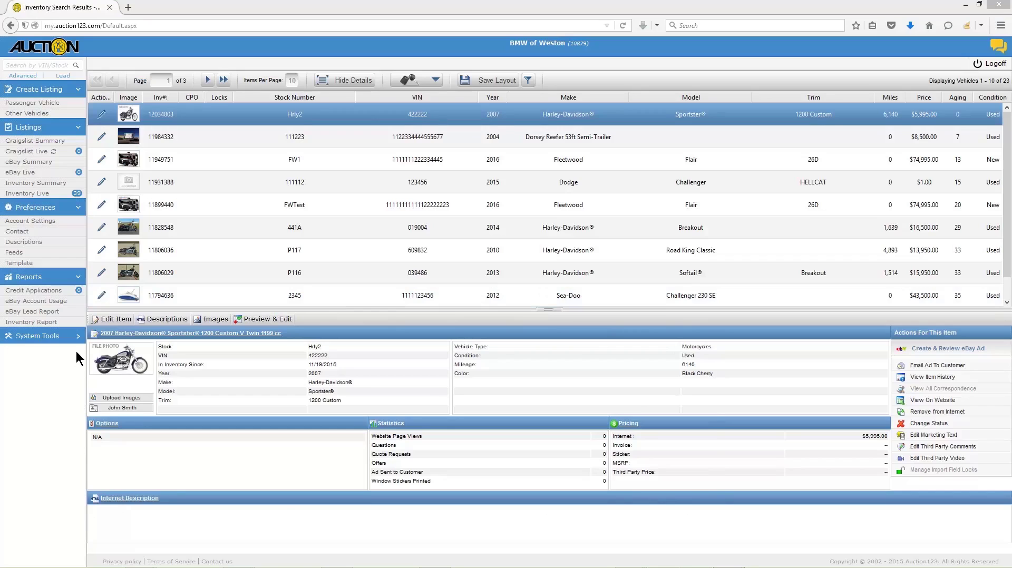
Open the saved Sportster listing for editing and review its basic, standard and other specification data.
{"action": "left_click", "coordinate": [100, 319]}
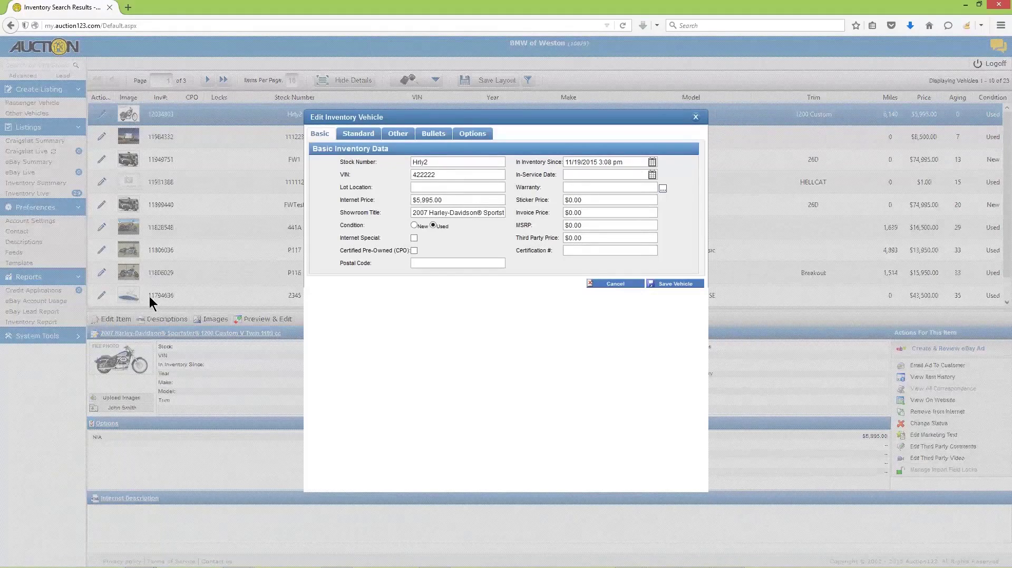
{"action": "left_click", "coordinate": [354, 135]}
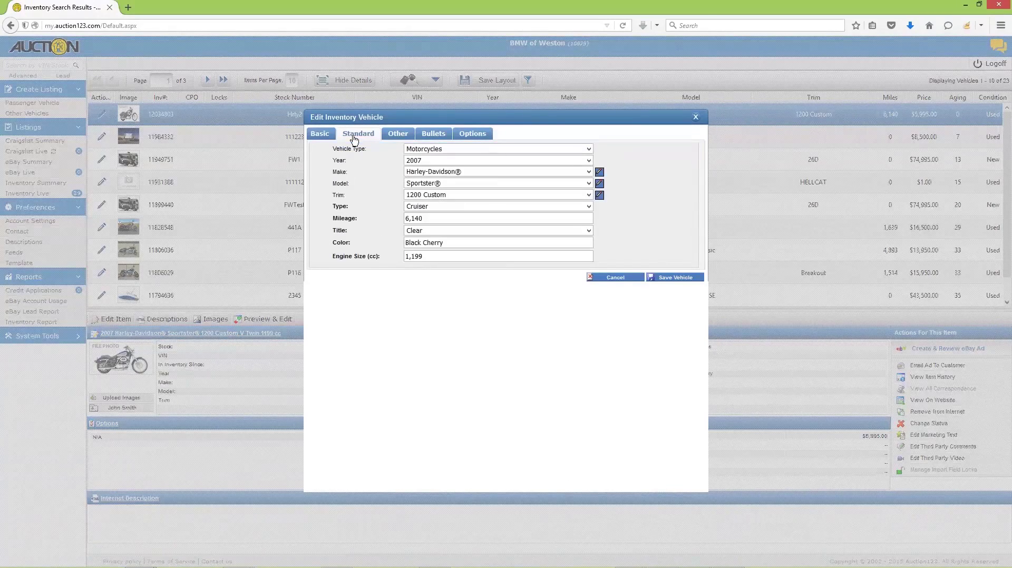
{"action": "left_click", "coordinate": [398, 135]}
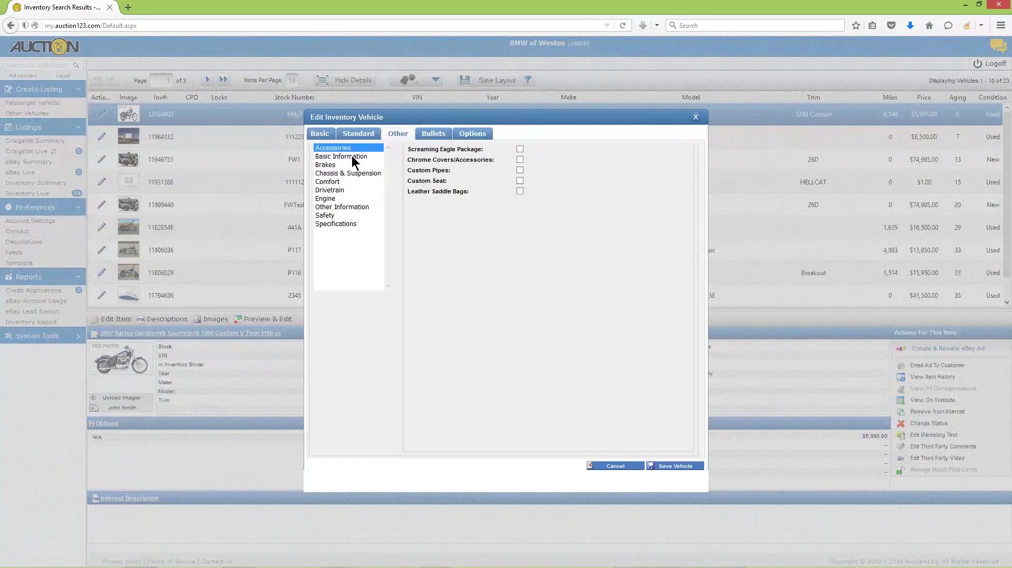
{"action": "left_click", "coordinate": [319, 157]}
{"action": "left_click", "coordinate": [320, 165]}
{"action": "left_click", "coordinate": [322, 173]}
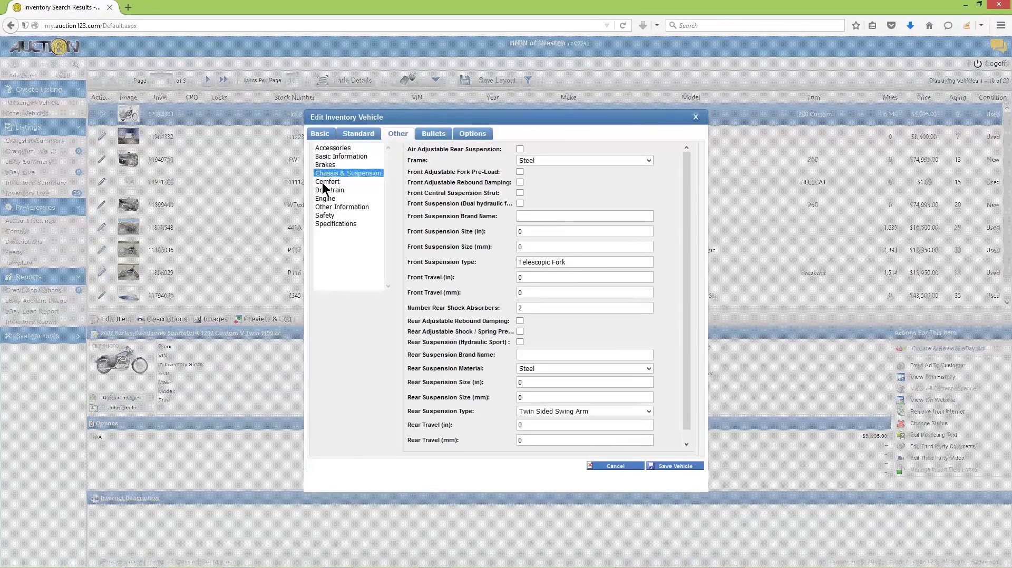
{"action": "left_click", "coordinate": [323, 182]}
{"action": "left_click", "coordinate": [323, 191]}
{"action": "left_click", "coordinate": [322, 199]}
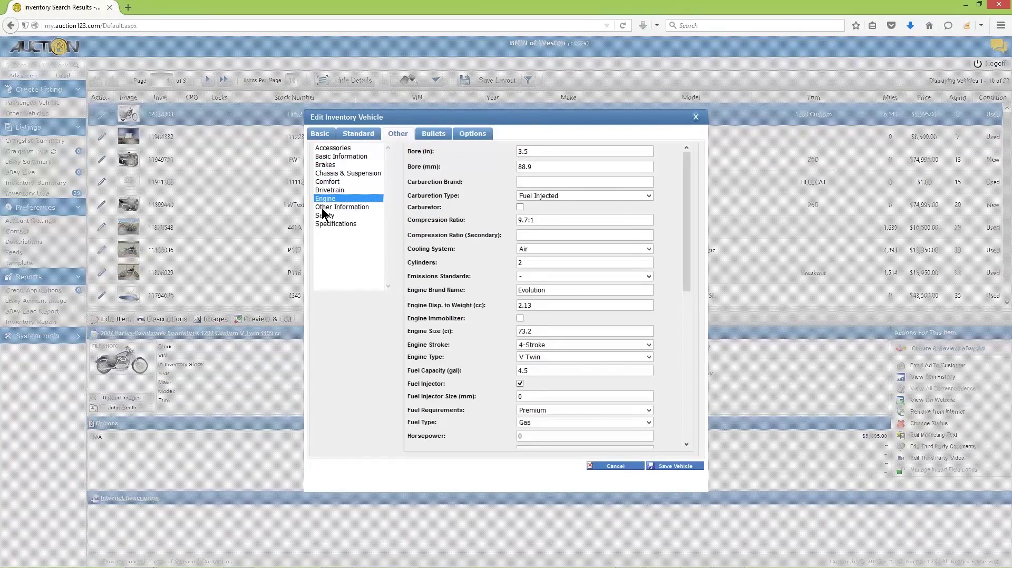
{"action": "left_click", "coordinate": [322, 207]}
{"action": "left_click", "coordinate": [323, 216]}
{"action": "left_click", "coordinate": [322, 224]}
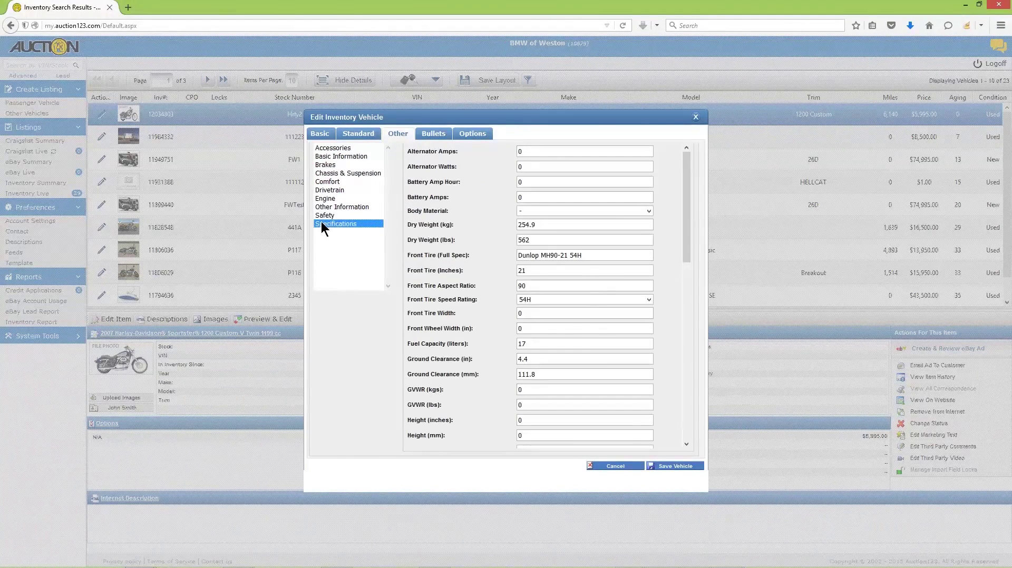
Change the color in the Basic Information bullet list to "Two Tone Black Cherry Pearl/ Pewter pearl" and save the vehicle.
{"action": "left_click", "coordinate": [435, 136]}
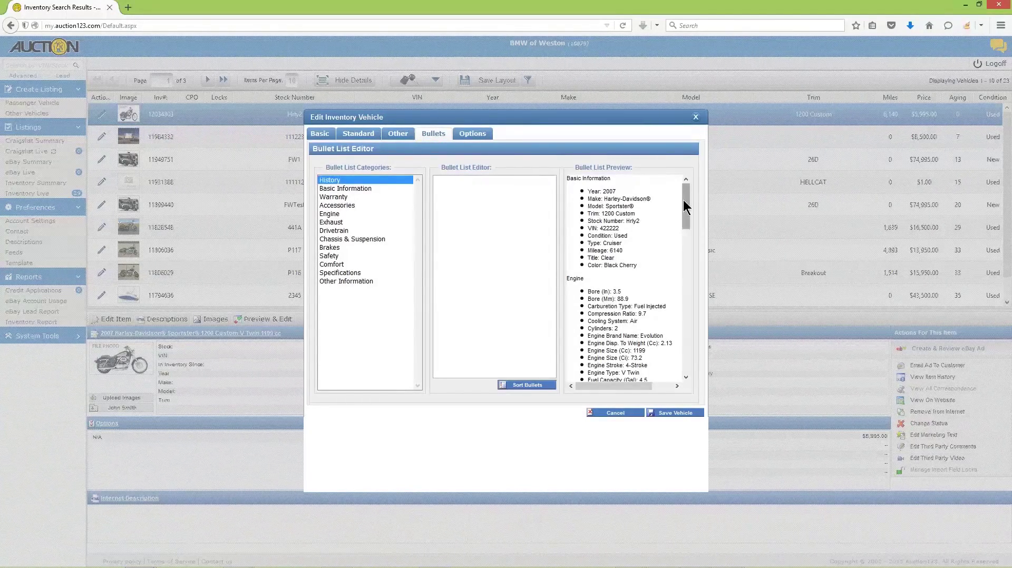
{"action": "left_click_drag", "start_coordinate": [683, 213], "coordinate": [683, 180]}
{"action": "left_click", "coordinate": [364, 189]}
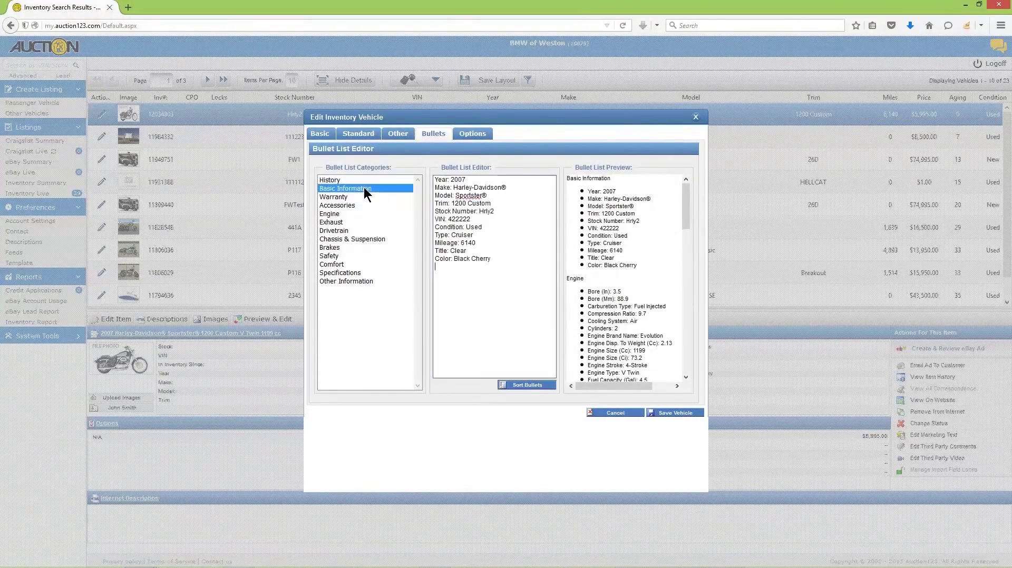
{"action": "left_click", "coordinate": [455, 259]}
{"action": "type", "text": "Two Tone Black Cherry "}
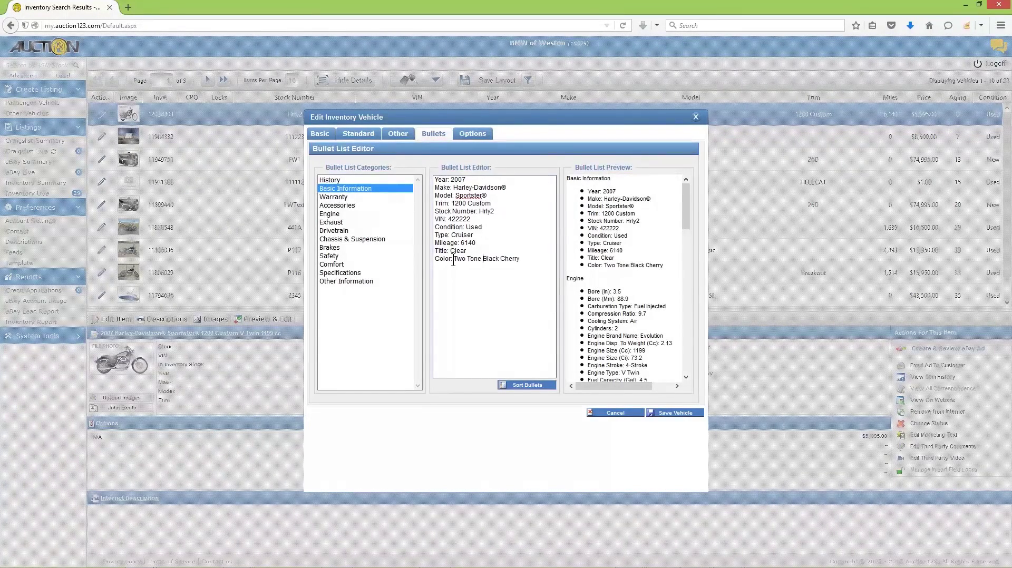
{"action": "type", "text": "Pearl/ Pewter pearl"}
{"action": "left_click", "coordinate": [469, 138]}
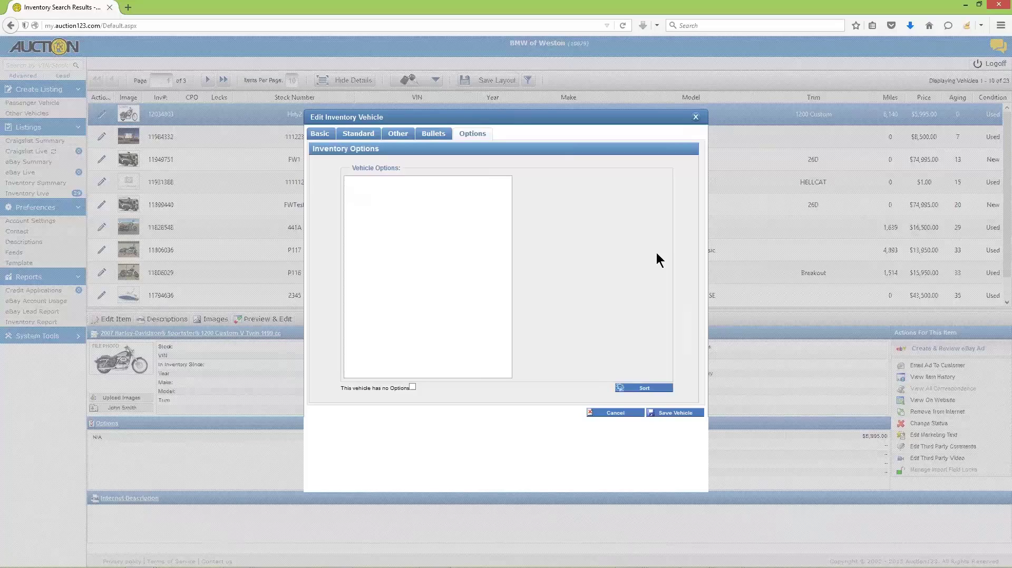
{"action": "left_click", "coordinate": [677, 414]}
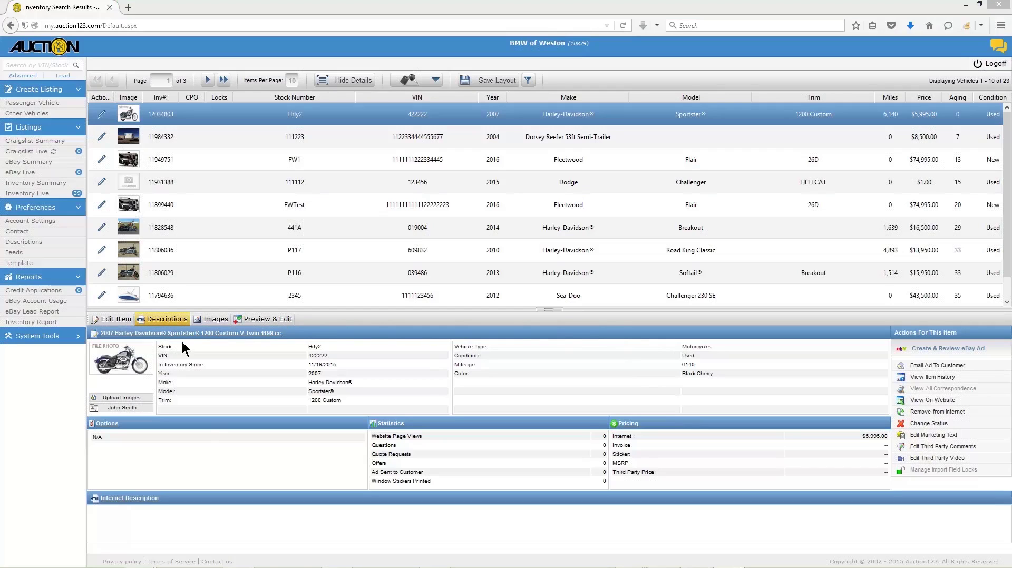
Open the Sportster's internet description for editing and enter "This is a test description for the Harley Davidson Sportster 1200 Custom.".
{"action": "left_click", "coordinate": [152, 498]}
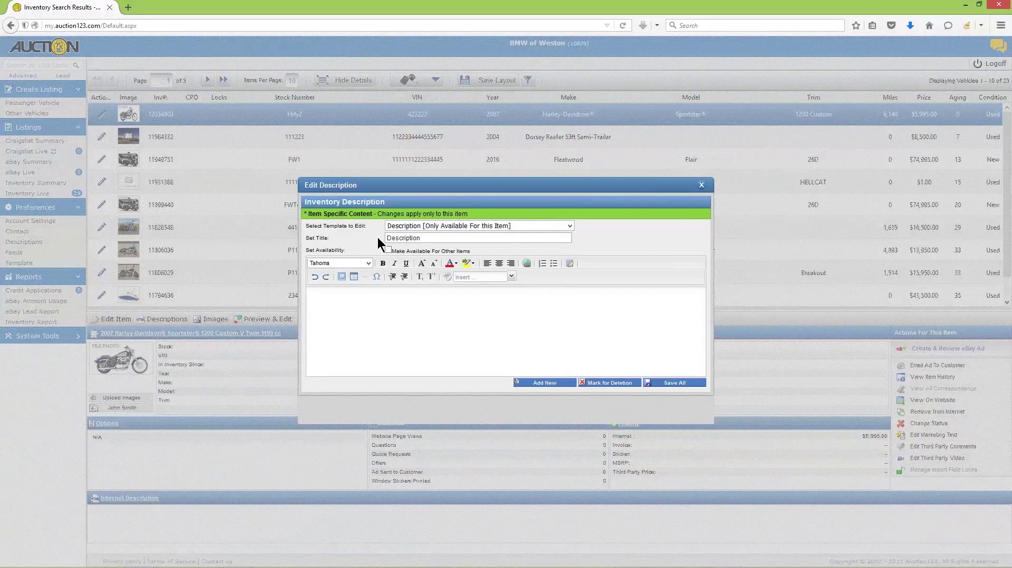
{"action": "left_click", "coordinate": [354, 306]}
{"action": "type", "text": "This is a test description for th"}
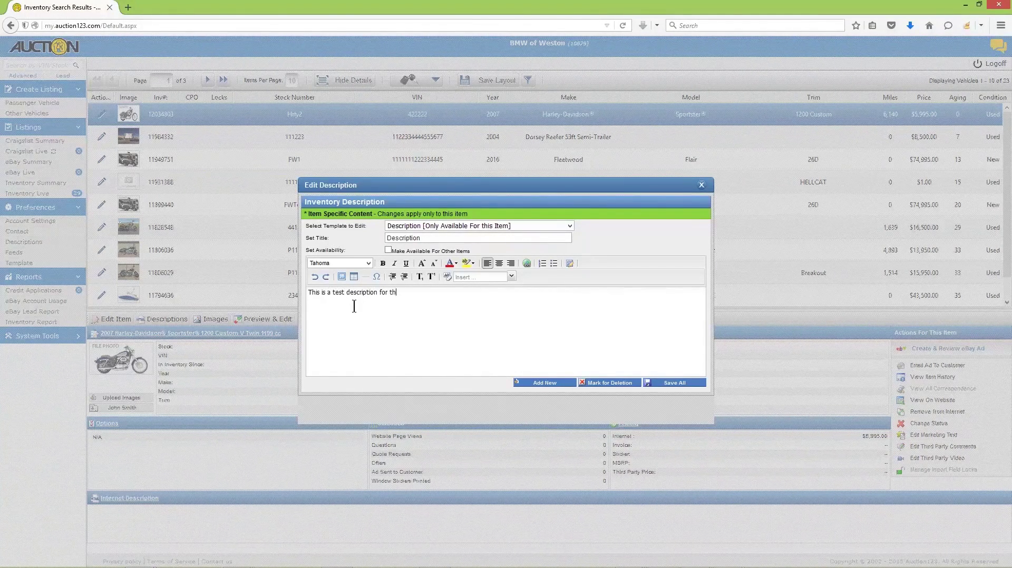
{"action": "type", "text": "e Harley Davidson Sportster 1200 Custom."}
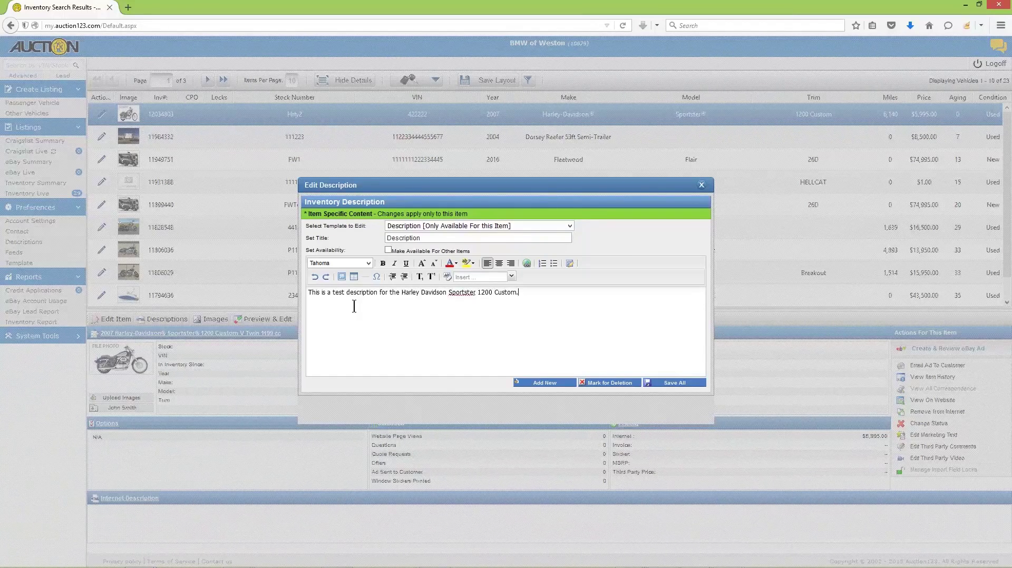
Format the entire test description as larger, bold red text and save the description.
{"action": "left_click_drag", "start_coordinate": [519, 293], "coordinate": [305, 289]}
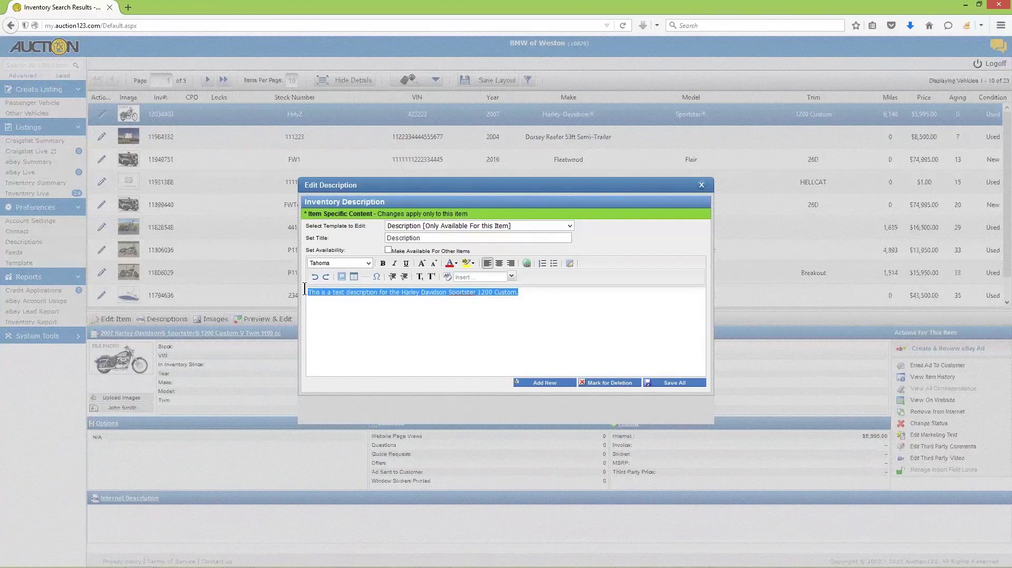
{"action": "left_click", "coordinate": [456, 263]}
{"action": "left_click", "coordinate": [454, 299]}
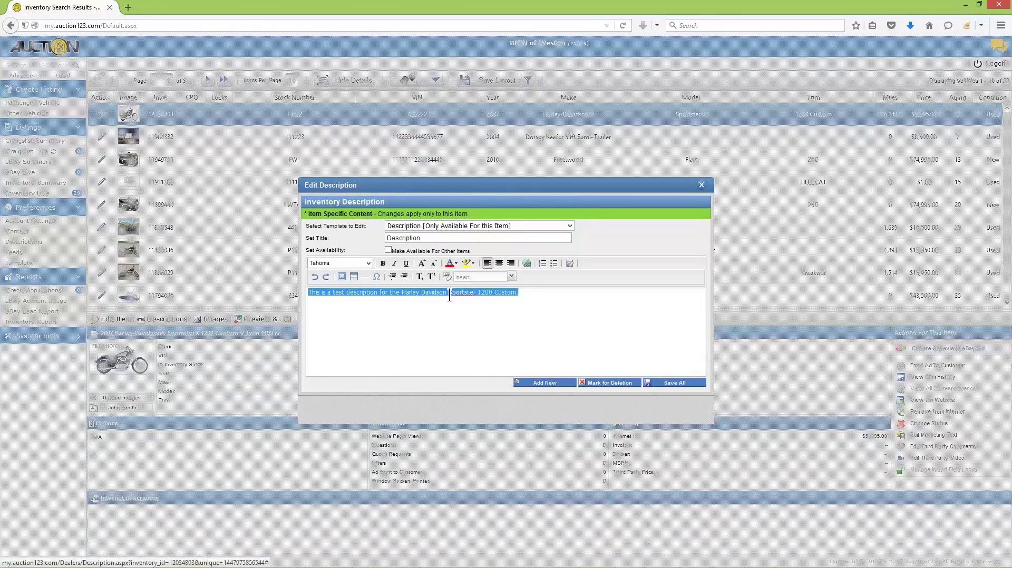
{"action": "left_click", "coordinate": [424, 277]}
{"action": "left_click", "coordinate": [383, 263]}
{"action": "left_click", "coordinate": [406, 320]}
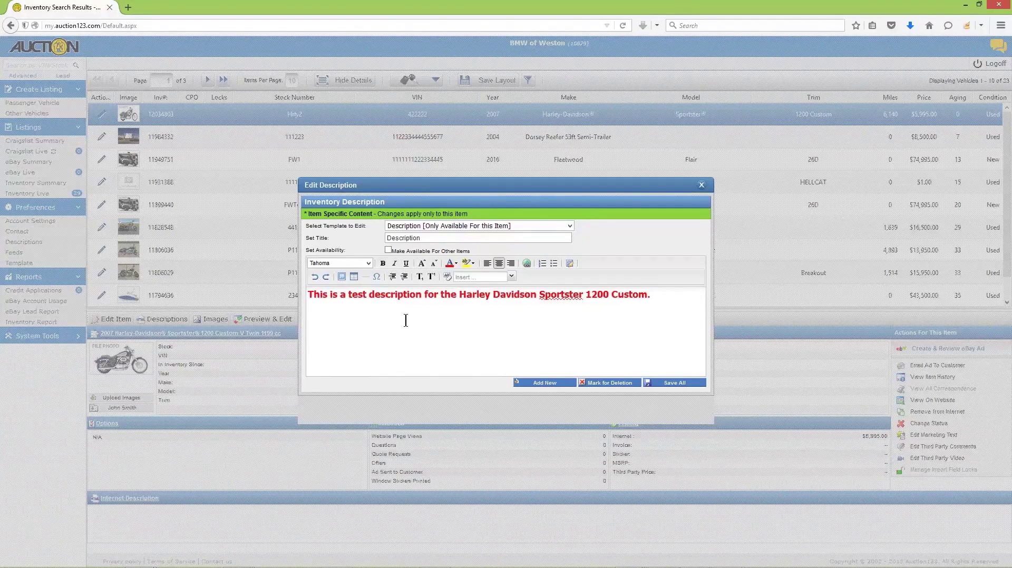
{"action": "left_click", "coordinate": [679, 385]}
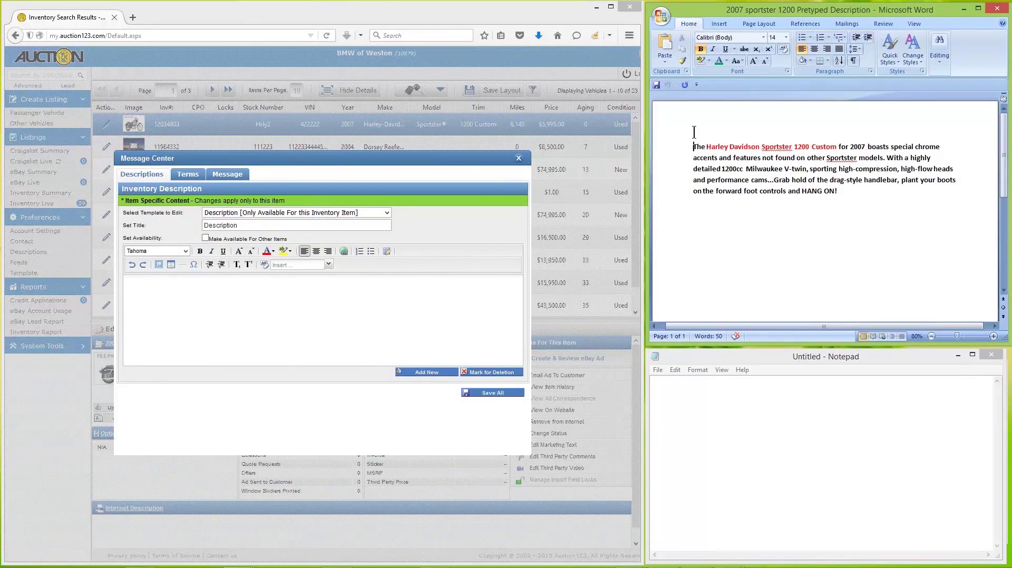
Copy the entire pretyped Sportster description from the Word document and paste it into the blank Notepad document.
{"action": "left_click", "coordinate": [693, 132]}
{"action": "left_click_drag", "start_coordinate": [687, 146], "coordinate": [841, 194]}
{"action": "right_click", "coordinate": [790, 161]}
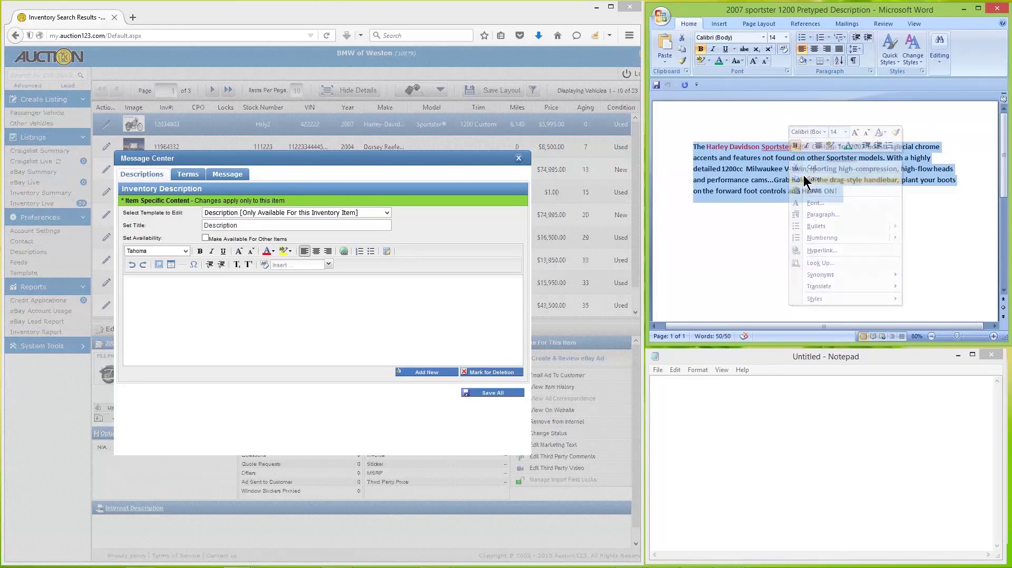
{"action": "left_click", "coordinate": [804, 179]}
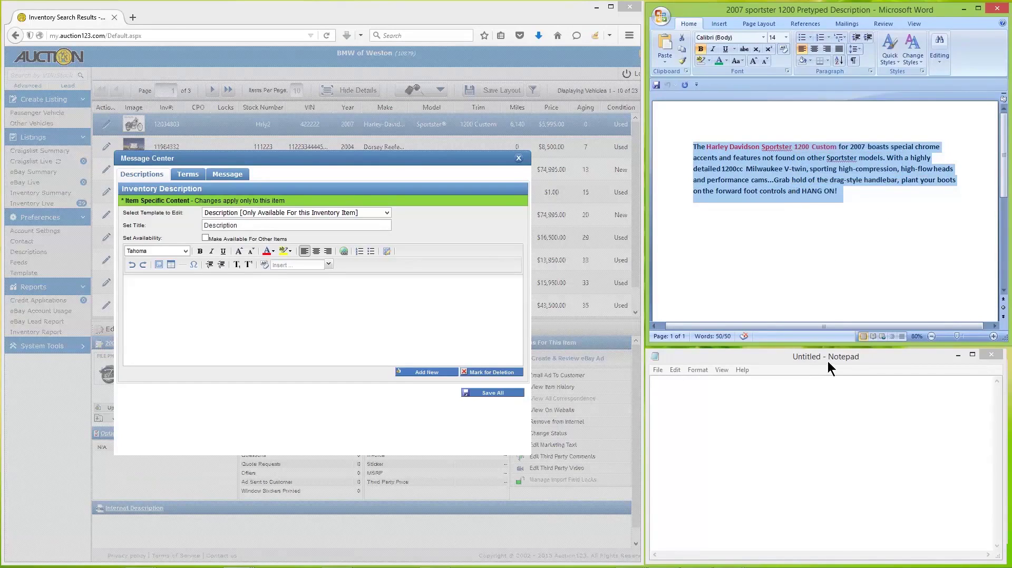
{"action": "right_click", "coordinate": [674, 388]}
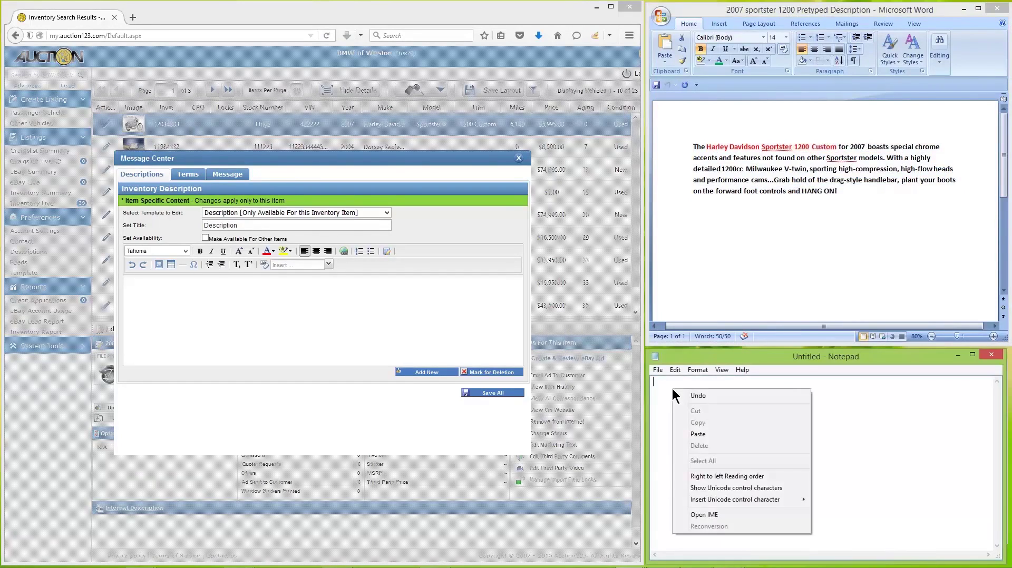
{"action": "left_click", "coordinate": [697, 433]}
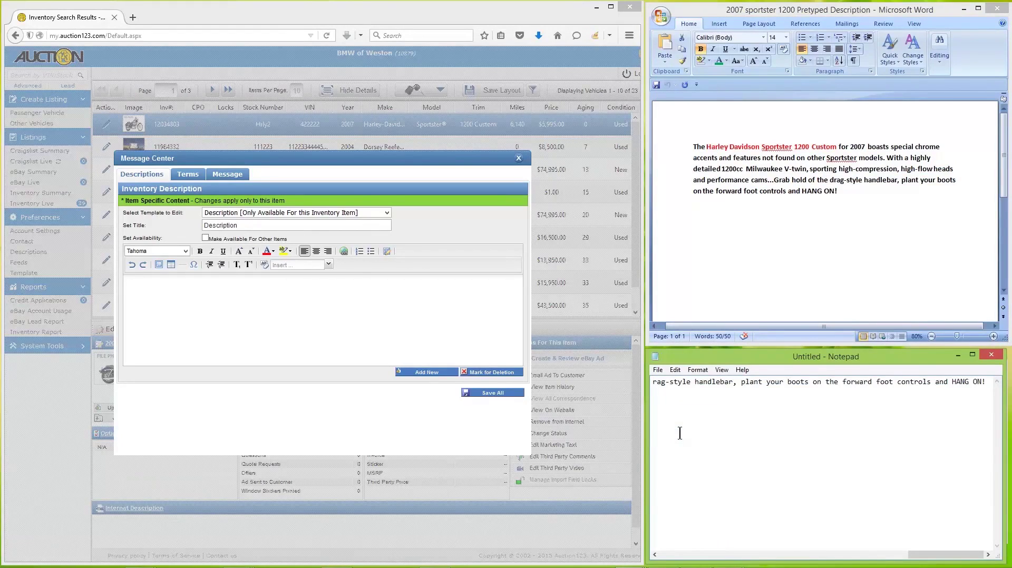
Copy all the description text from Notepad and paste it into the listing's empty Inventory Description editor in the browser.
{"action": "left_click", "coordinate": [674, 370]}
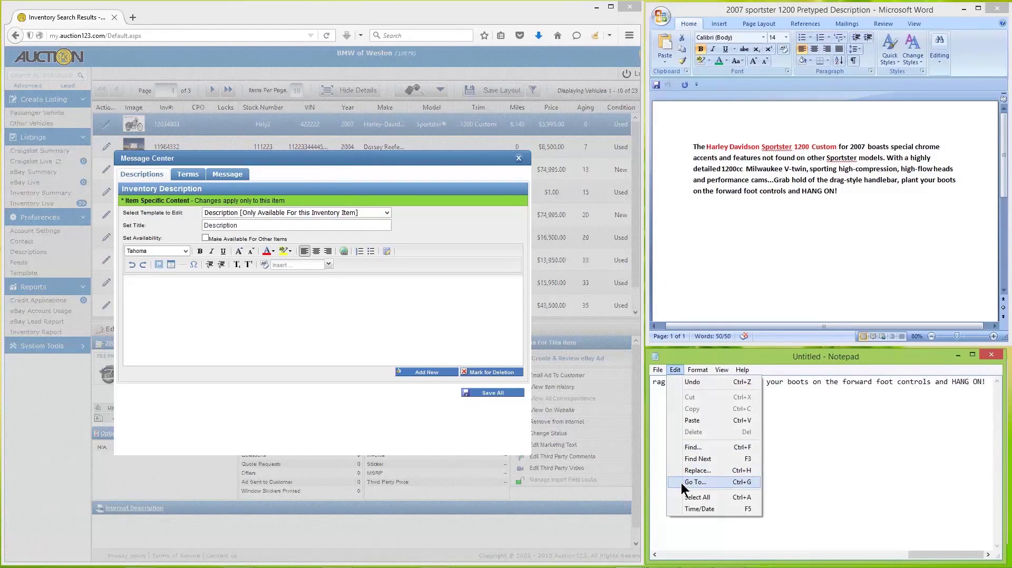
{"action": "left_click", "coordinate": [695, 497]}
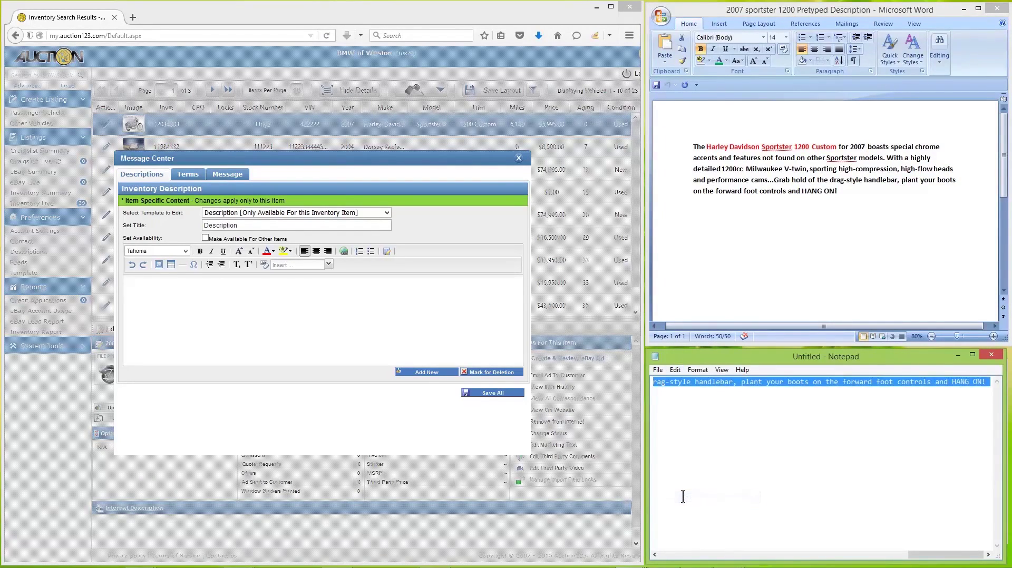
{"action": "left_click", "coordinate": [675, 370]}
{"action": "left_click", "coordinate": [680, 410]}
{"action": "right_click", "coordinate": [146, 283]}
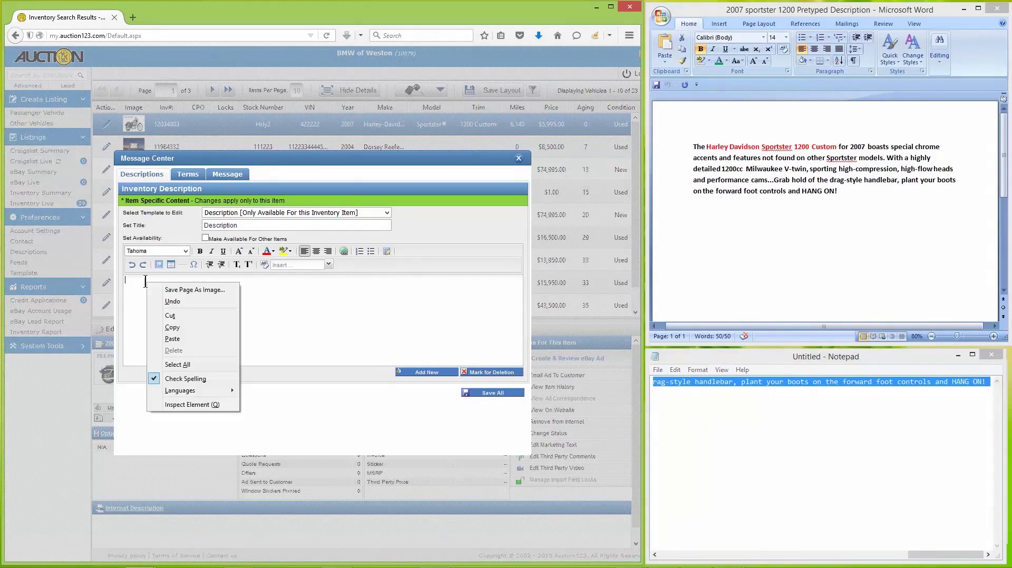
{"action": "left_click", "coordinate": [172, 338]}
Make the whole pasted description bold and increase its font size.
{"action": "left_click_drag", "start_coordinate": [367, 296], "coordinate": [122, 275]}
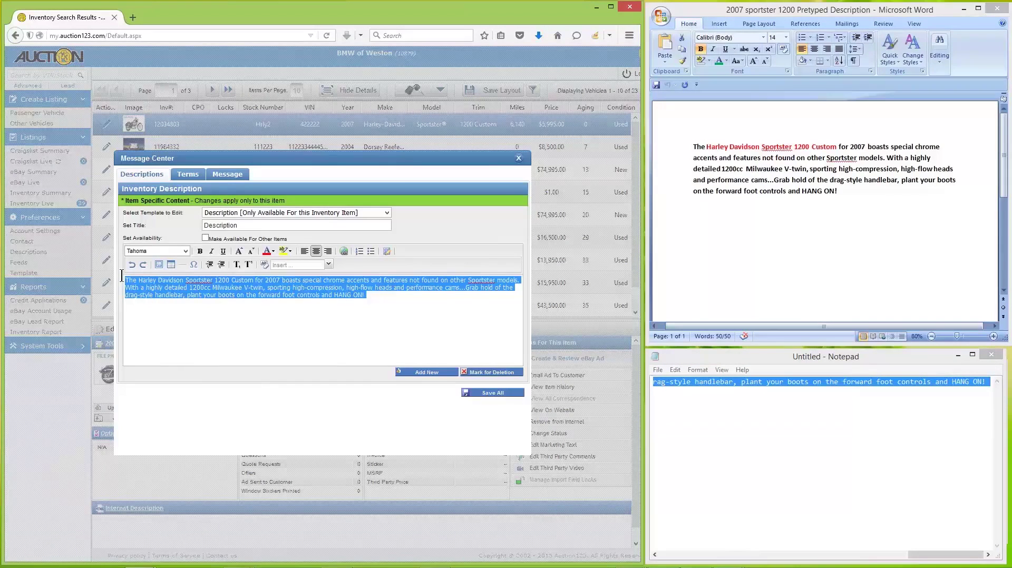
{"action": "left_click", "coordinate": [200, 251]}
{"action": "left_click", "coordinate": [238, 252]}
{"action": "left_click", "coordinate": [239, 251]}
{"action": "left_click", "coordinate": [226, 294]}
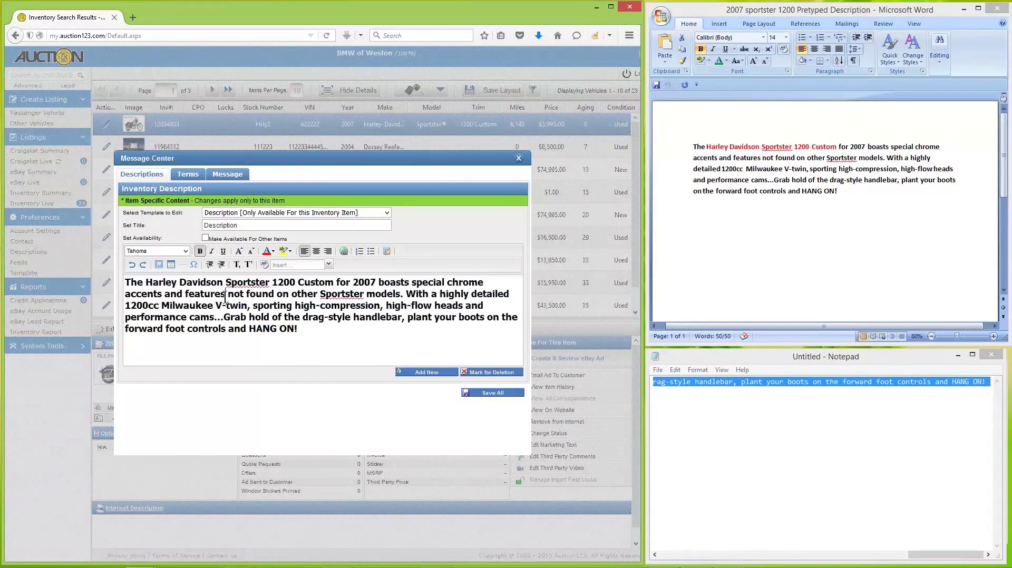
Color the words "Harley Davidson Sportster 1200 Custom" red in the description, save it and acknowledge the notification.
{"action": "left_click_drag", "start_coordinate": [146, 281], "coordinate": [328, 276]}
{"action": "left_click", "coordinate": [272, 251]}
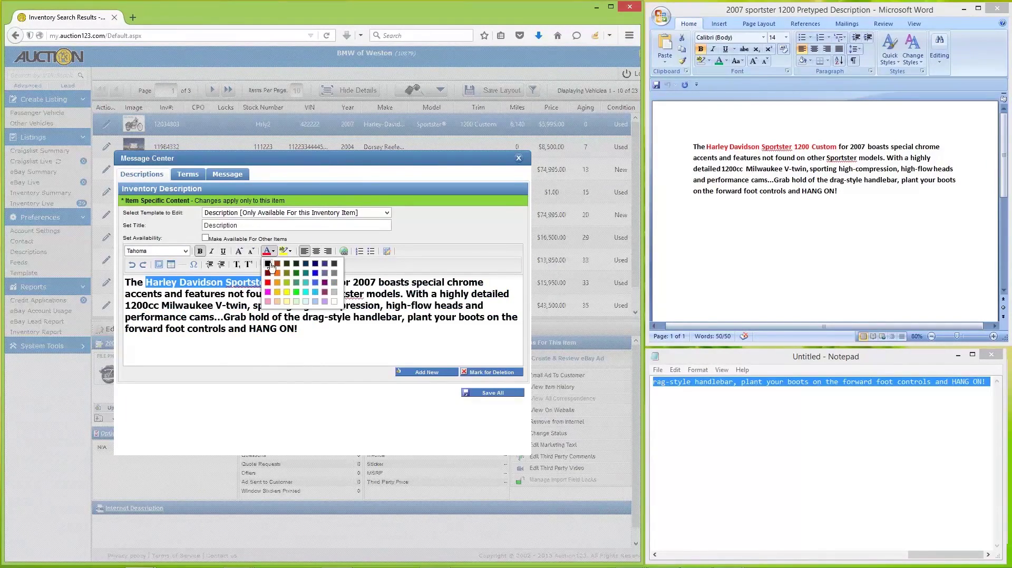
{"action": "left_click", "coordinate": [270, 289]}
{"action": "left_click", "coordinate": [315, 336]}
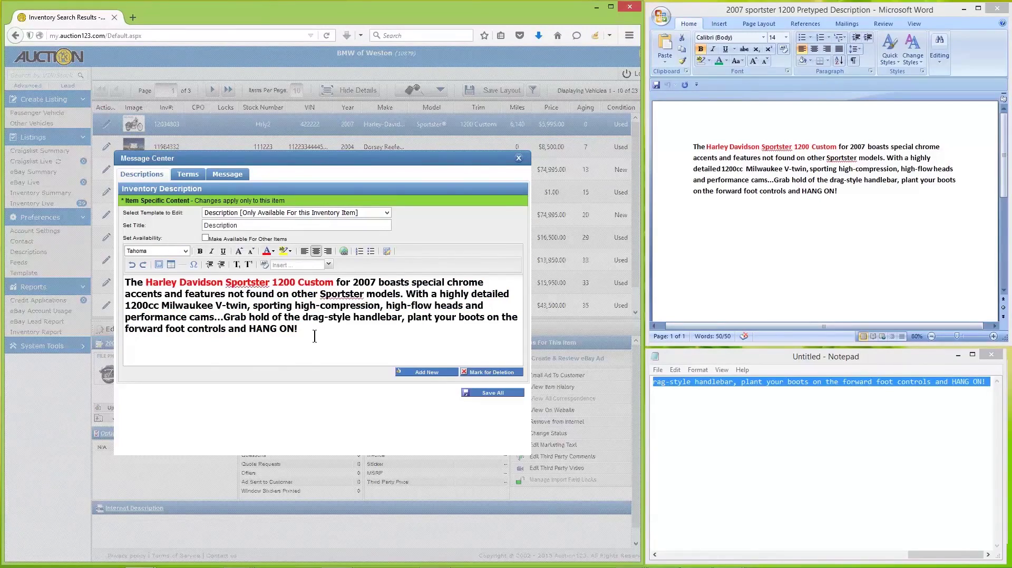
{"action": "left_click", "coordinate": [485, 393]}
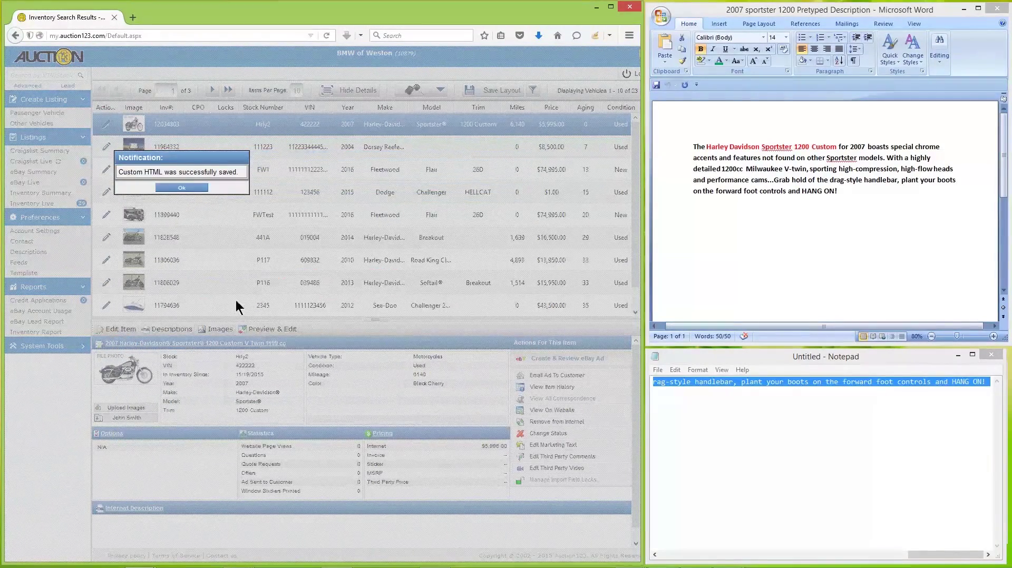
{"action": "left_click", "coordinate": [176, 190]}
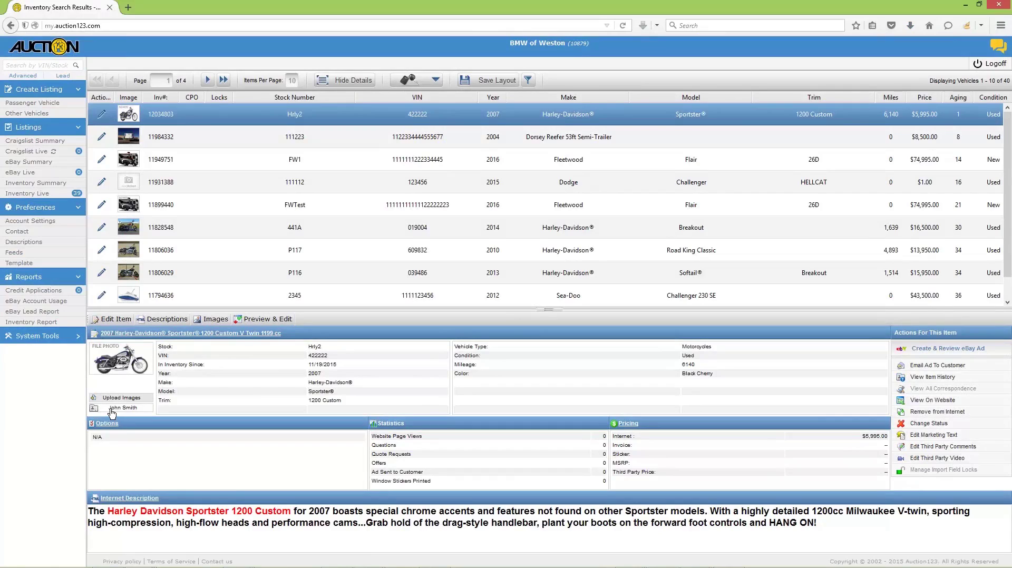
Change the listing's contact from the default to the first individually listed salesperson and save the selection.
{"action": "left_click", "coordinate": [112, 409]}
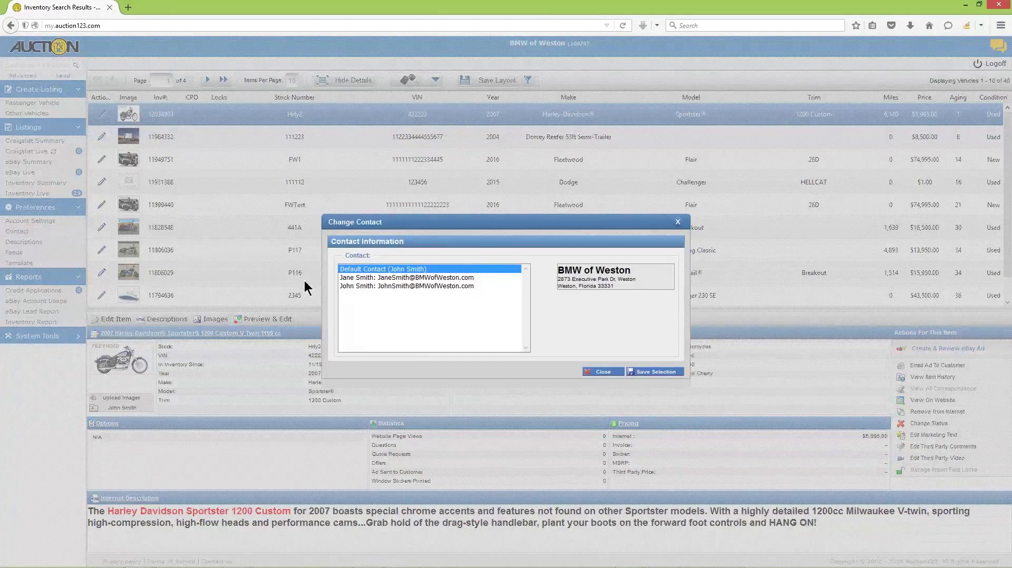
{"action": "left_click", "coordinate": [350, 277]}
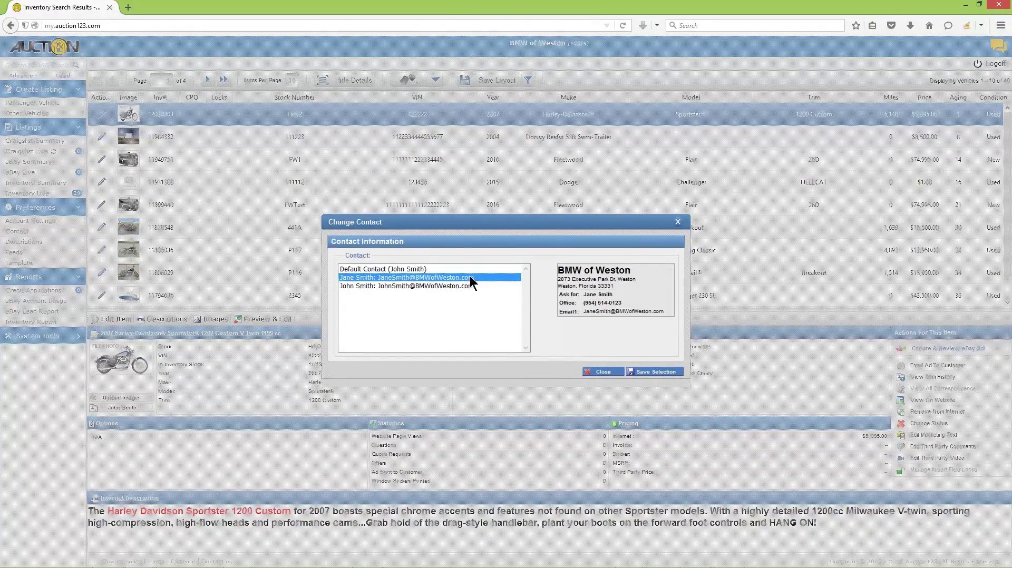
{"action": "left_click", "coordinate": [640, 372]}
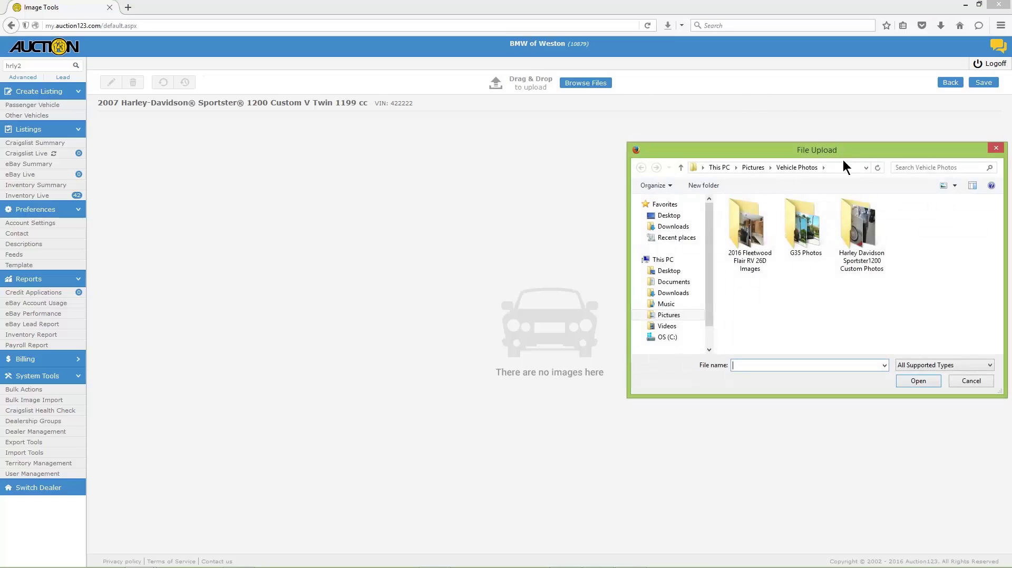
Upload all the photos from the "Harley Davidson Sportster1200 Custom Photos" folder to the listing.
{"action": "double_click", "coordinate": [855, 213]}
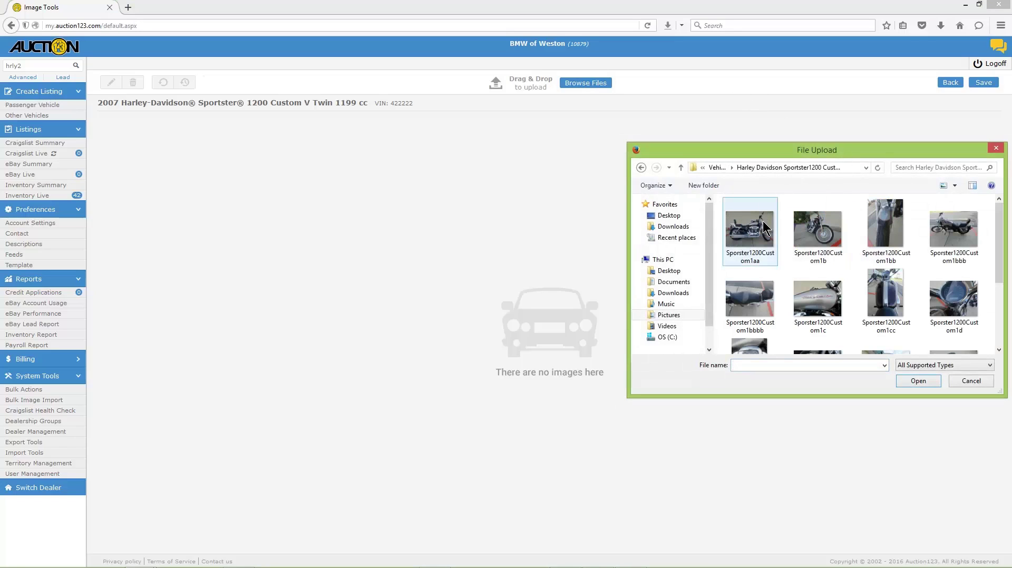
{"action": "left_click", "coordinate": [763, 229]}
{"action": "left_click", "coordinate": [809, 215], "text": "ctrl"}
{"action": "left_click", "coordinate": [874, 217], "text": "ctrl"}
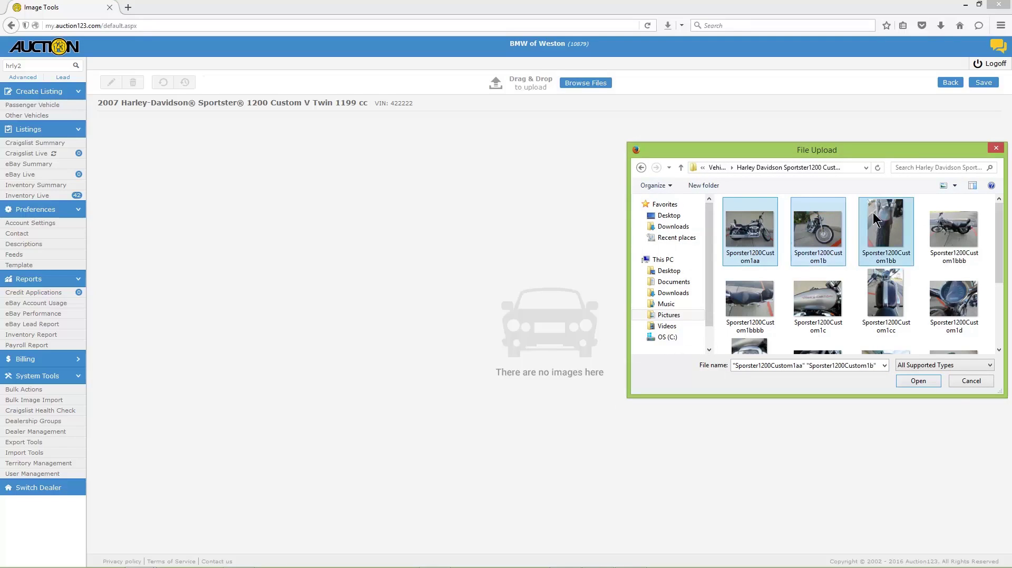
{"action": "left_click", "coordinate": [954, 215], "text": "ctrl"}
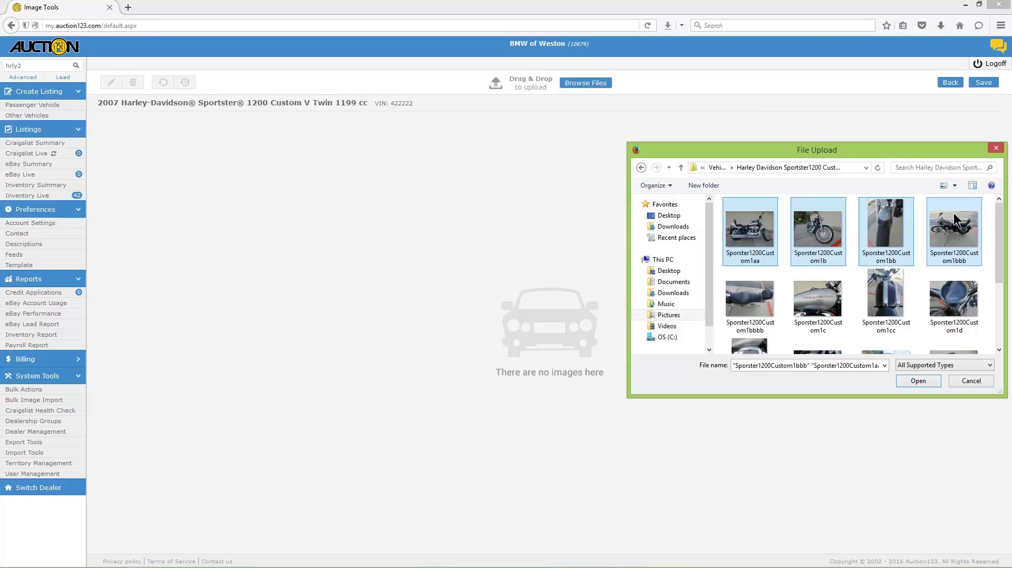
{"action": "key", "text": "ctrl+a"}
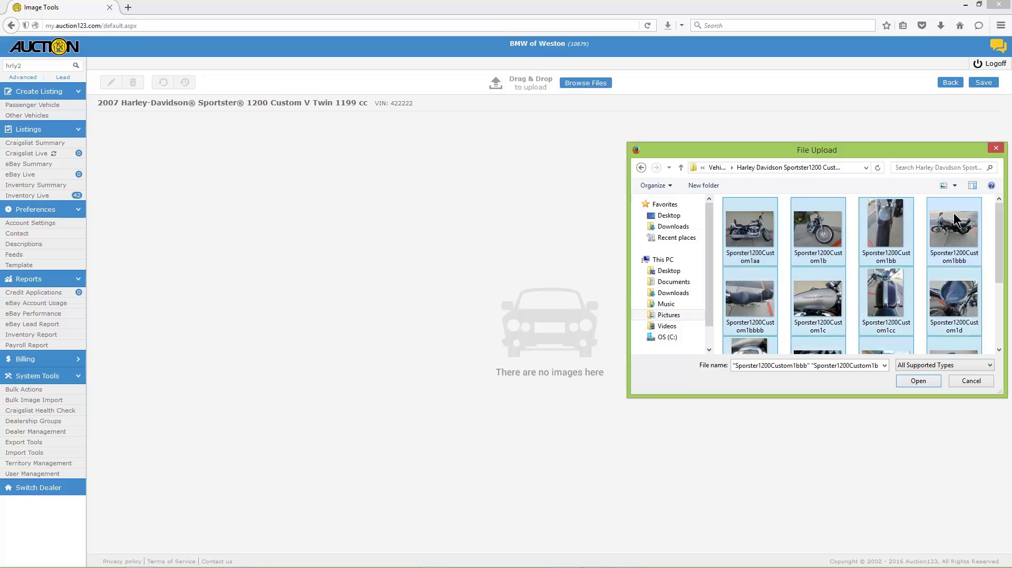
{"action": "left_click", "coordinate": [927, 379]}
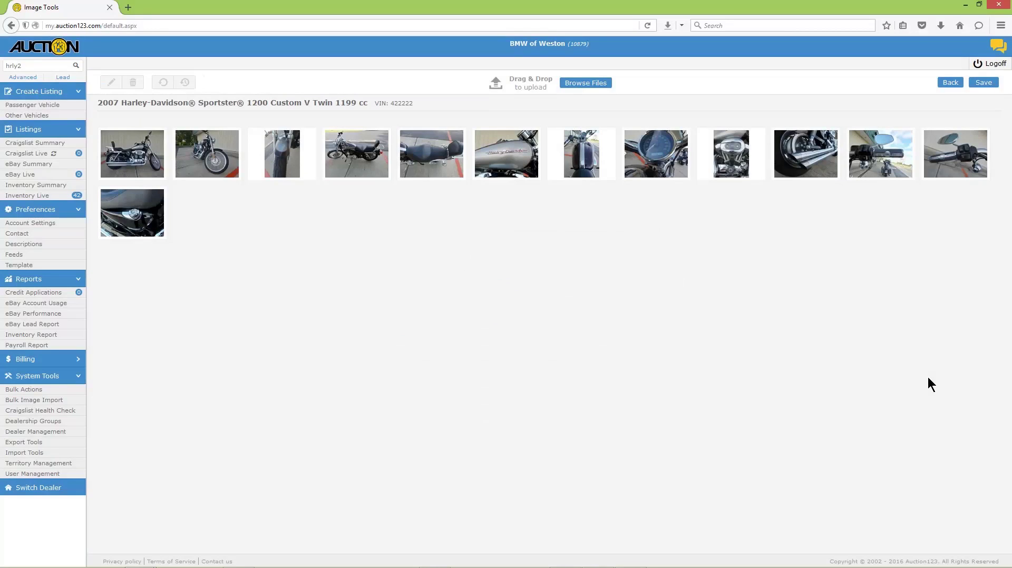
Open the exhaust pipe photo in the image editor, review the available adjustment tools and save the image.
{"action": "mouse_move", "coordinate": [804, 151]}
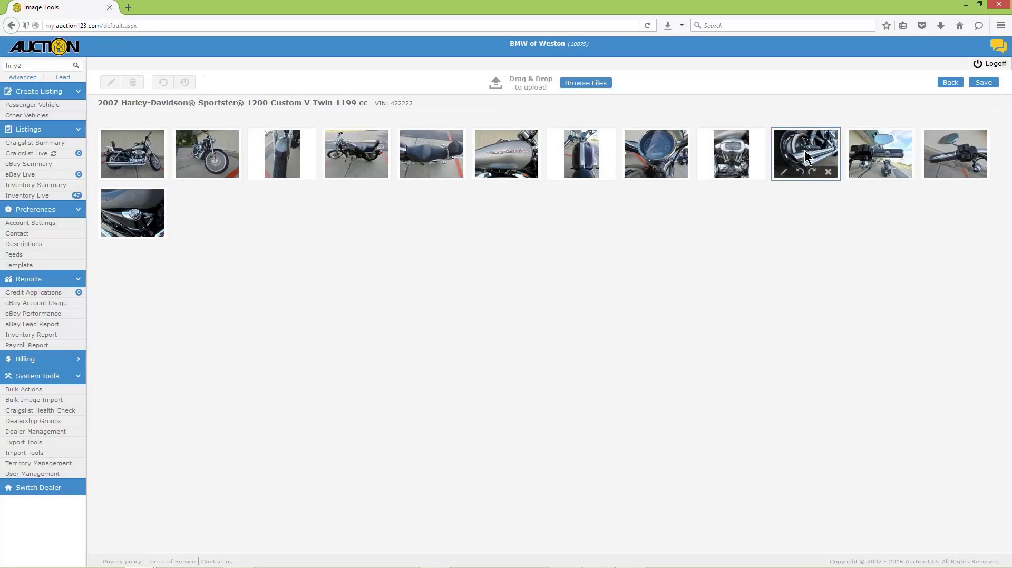
{"action": "left_click", "coordinate": [785, 173]}
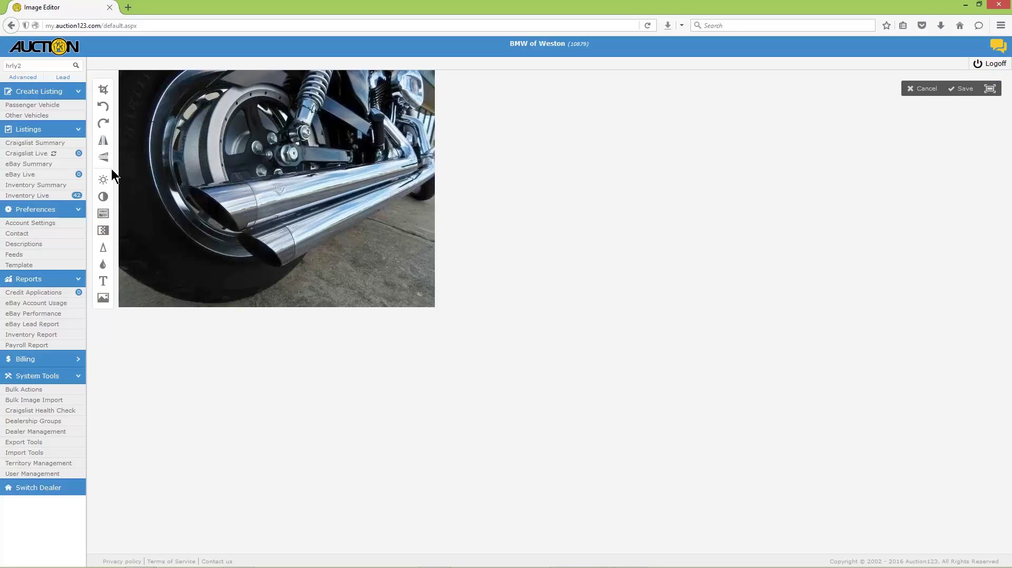
{"action": "mouse_move", "coordinate": [112, 213]}
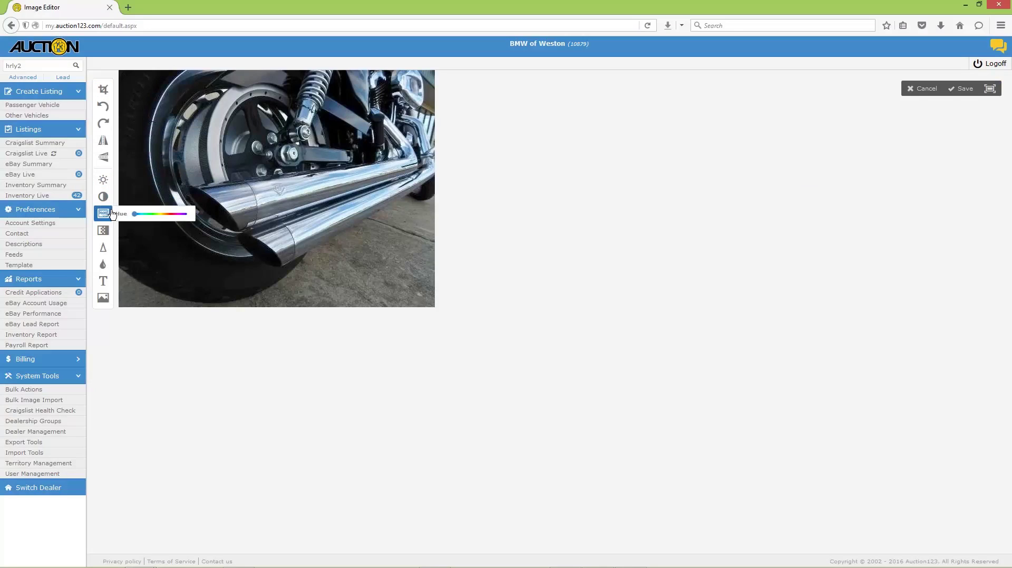
{"action": "mouse_move", "coordinate": [113, 246]}
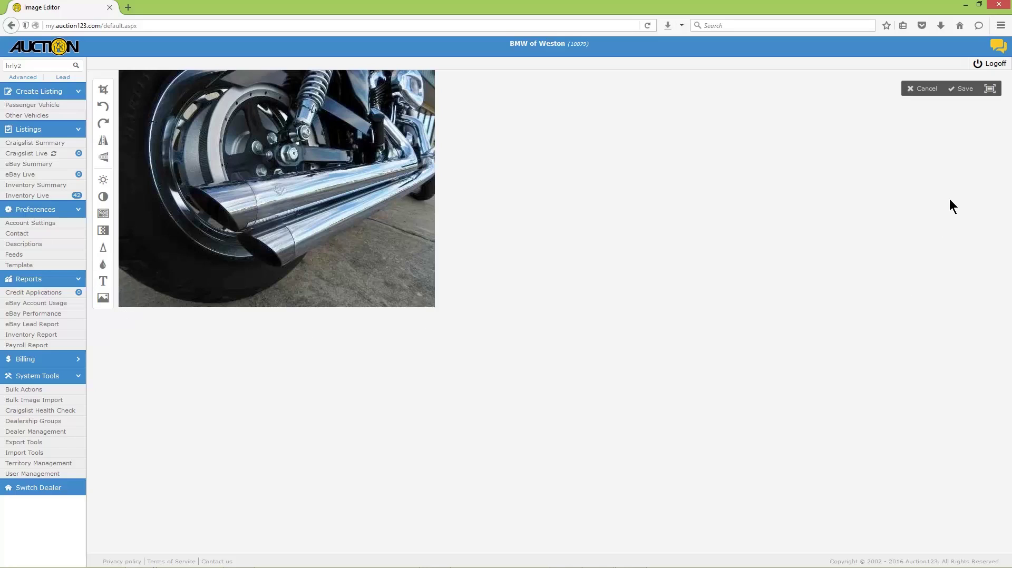
{"action": "left_click", "coordinate": [971, 89]}
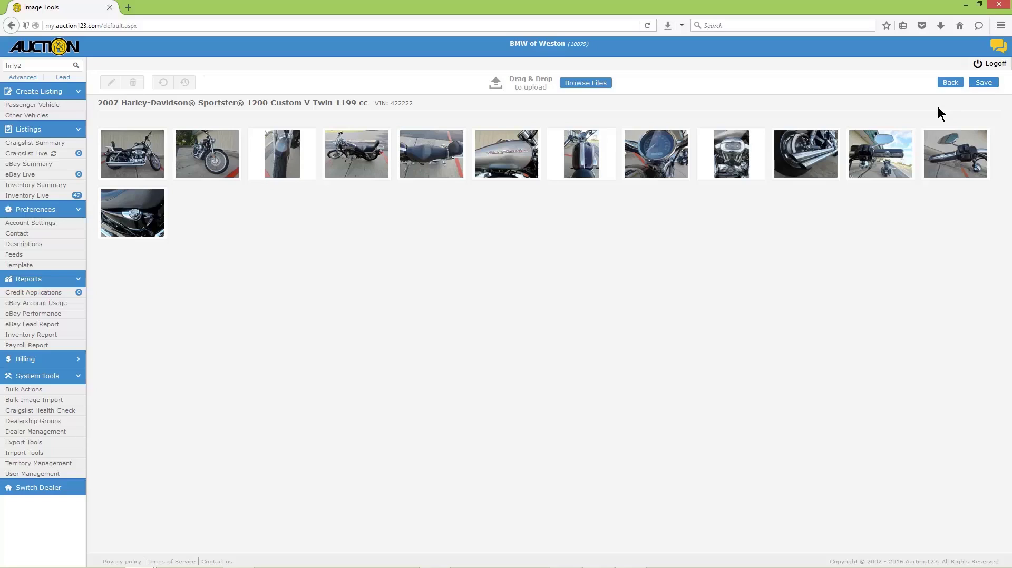
Move the handlebar photo with the mirror one place earlier, directly after the exhaust pipe photo.
{"action": "mouse_move", "coordinate": [933, 136]}
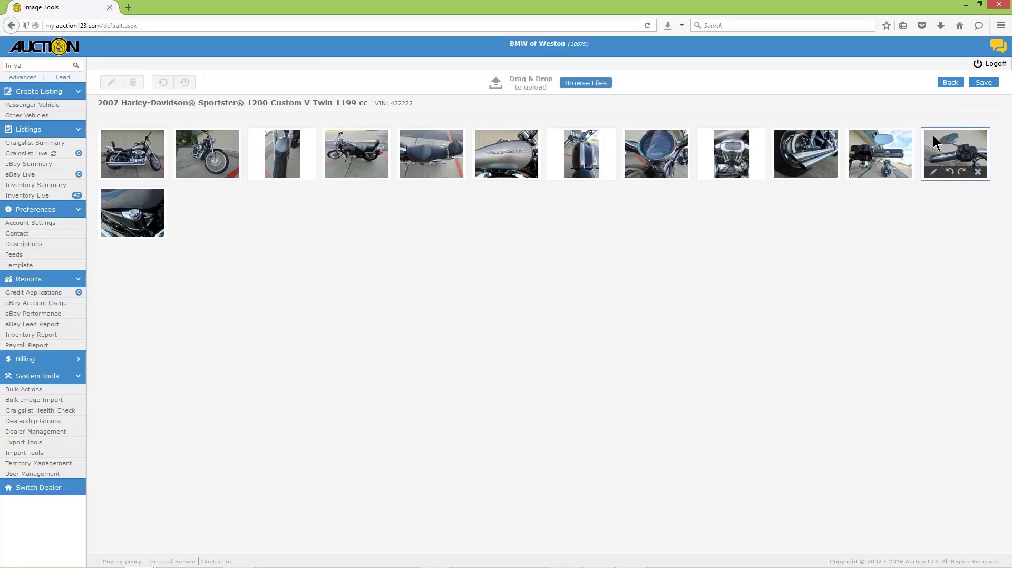
{"action": "left_click_drag", "start_coordinate": [933, 138], "coordinate": [874, 153]}
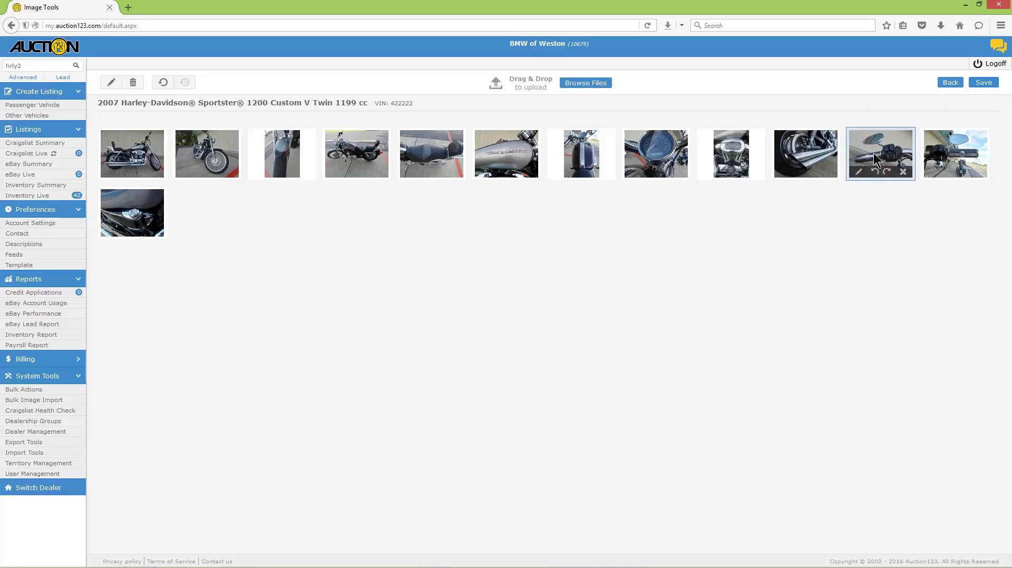